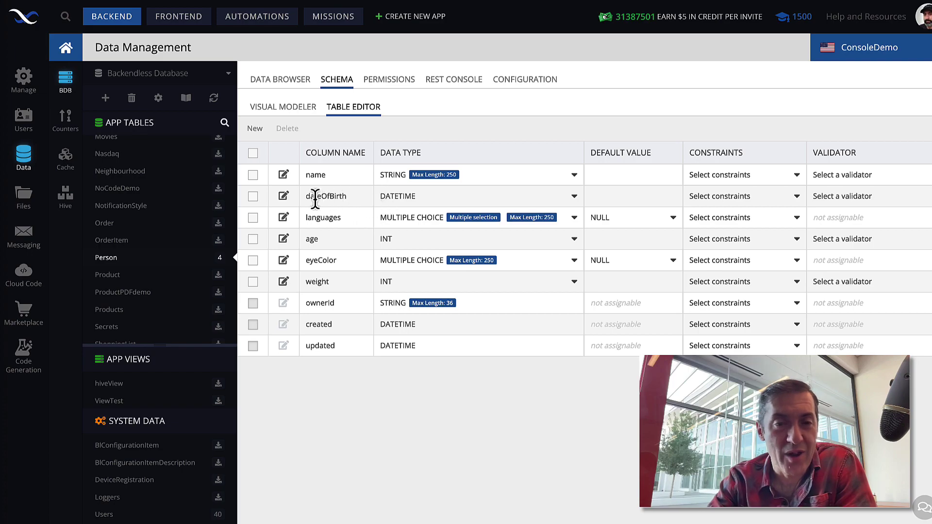
Open the settings of the Person table's dateOfBirth column and review its data type and available constraints
left_click(284, 198)
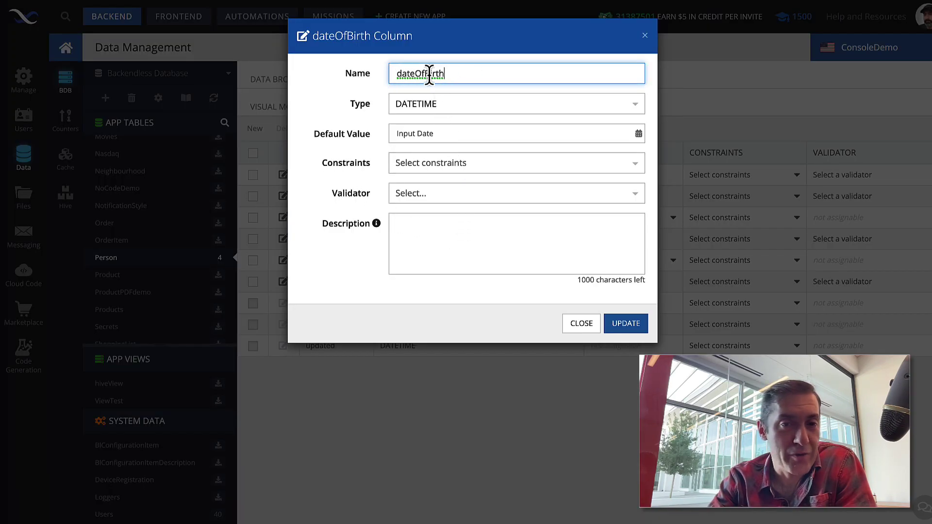
left_click(435, 104)
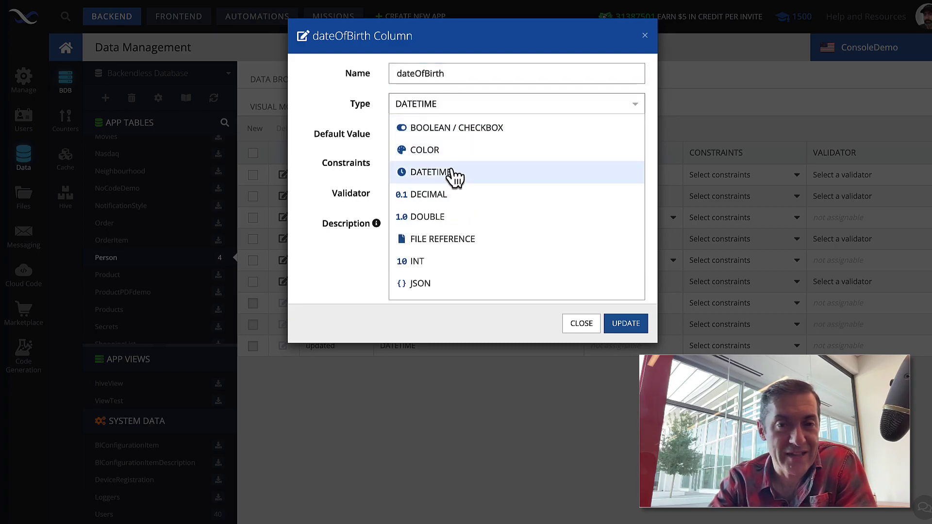
left_click(435, 174)
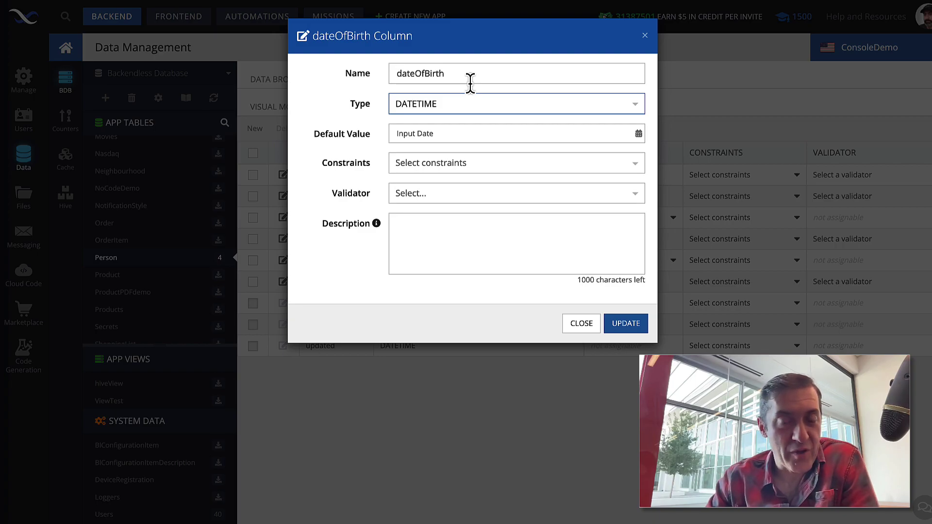
left_click(505, 162)
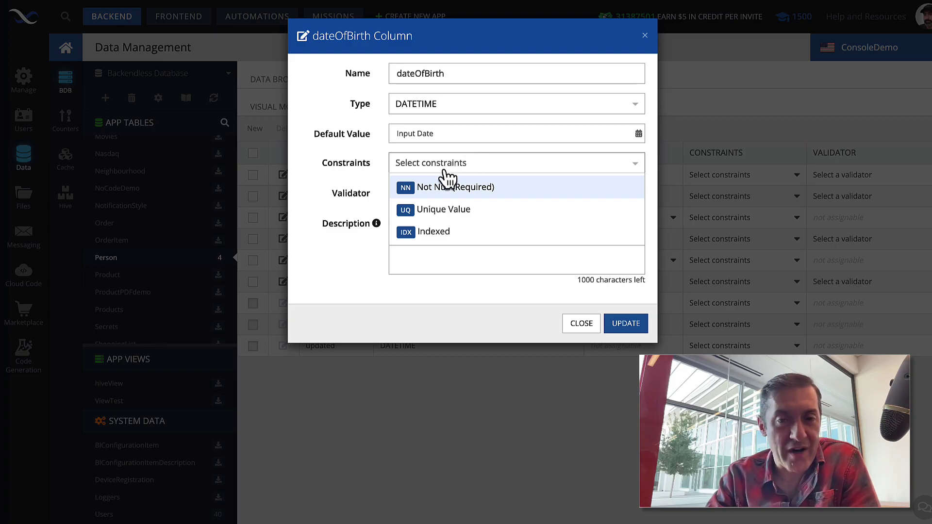
left_click(474, 154)
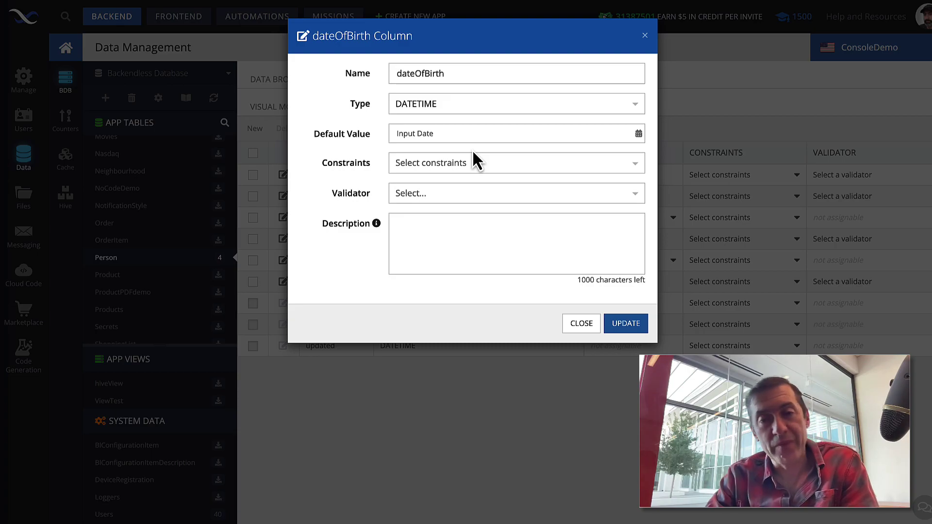
Try the Custom validator on the dateOfBirth column
left_click(454, 199)
scroll(478, 293, "down", 2)
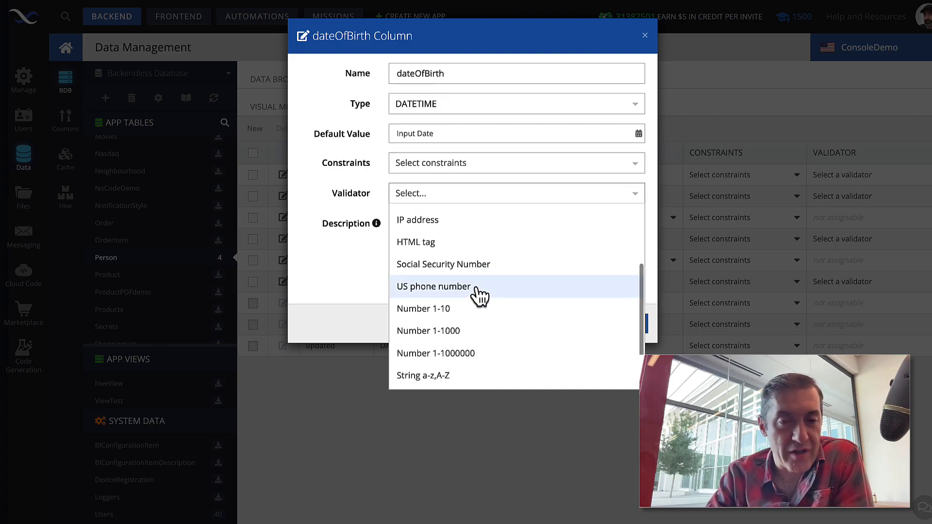
scroll(478, 294, "up", 2)
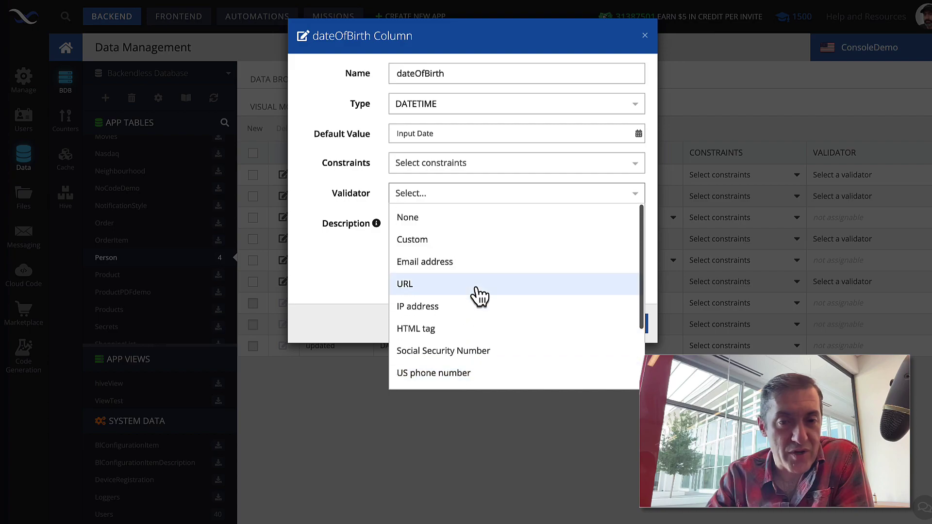
left_click(417, 242)
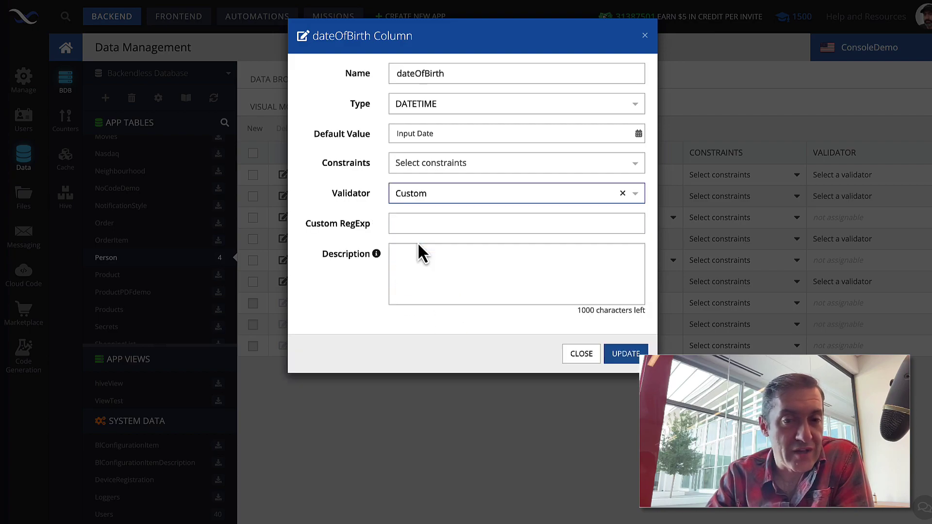
Examine the predefined validators offered for the dateOfBirth column
left_click(450, 195)
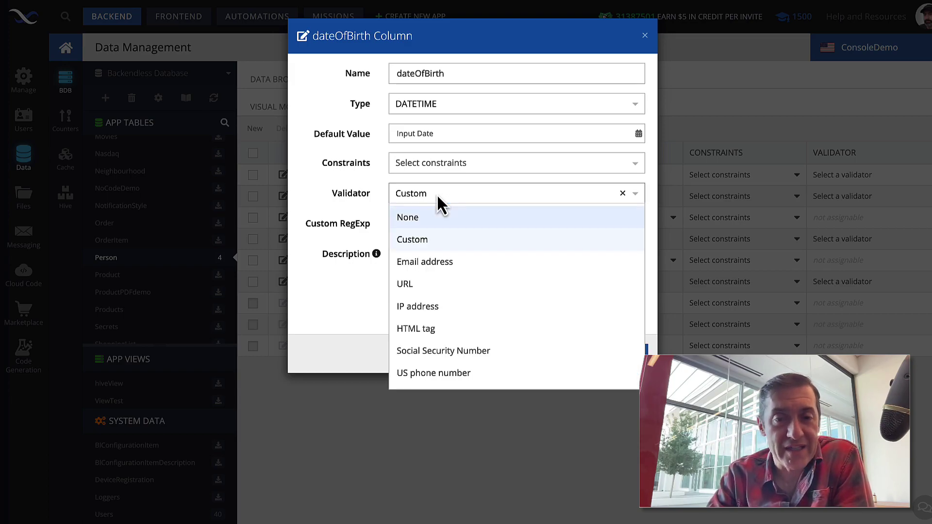
scroll(457, 273, "down", 2)
scroll(457, 273, "up", 3)
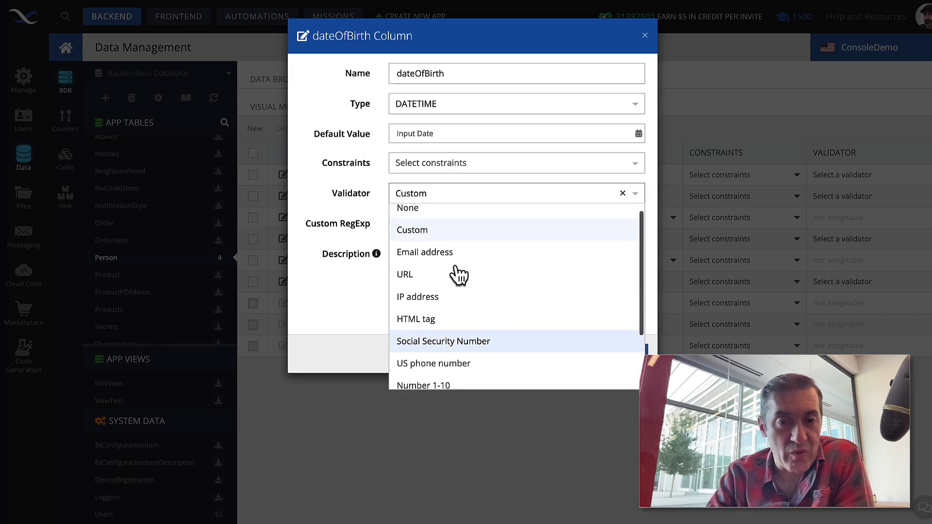
scroll(457, 273, "down", 1)
scroll(457, 272, "up", 1)
scroll(454, 272, "down", 3)
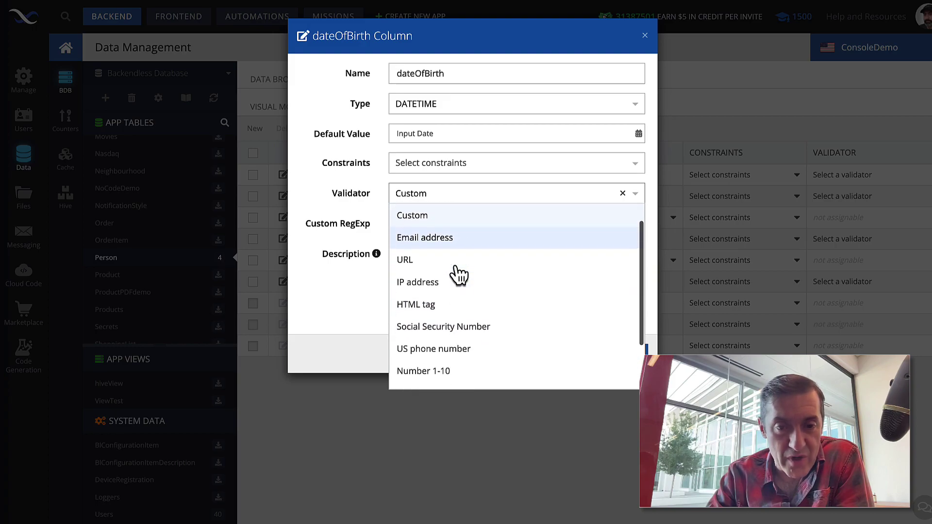
scroll(510, 326, "up", 2)
scroll(510, 326, "down", 3)
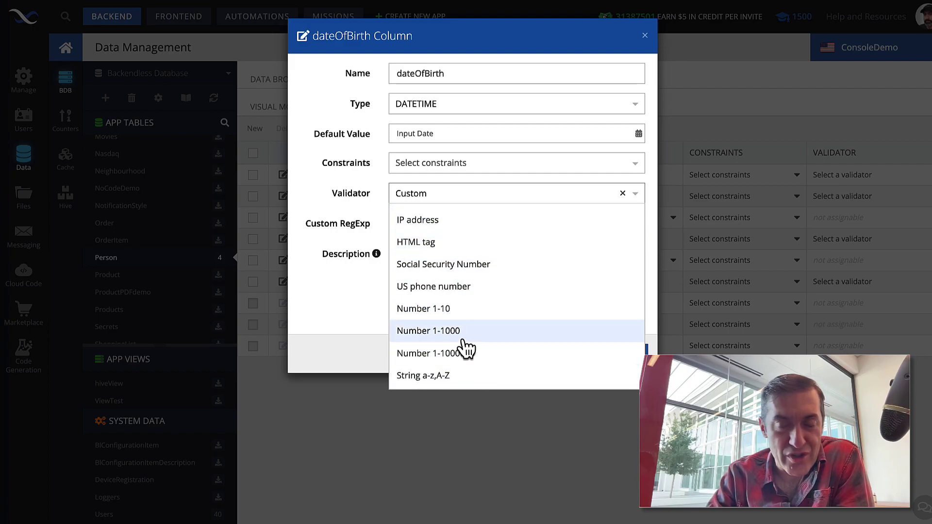
scroll(482, 328, "up", 1)
scroll(480, 327, "up", 2)
scroll(480, 328, "down", 3)
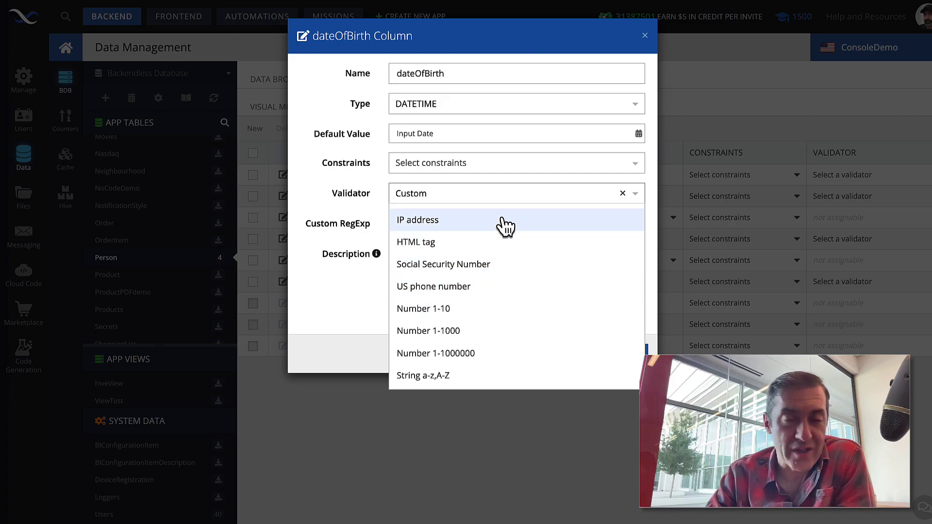
scroll(504, 225, "up", 2)
left_click(487, 181)
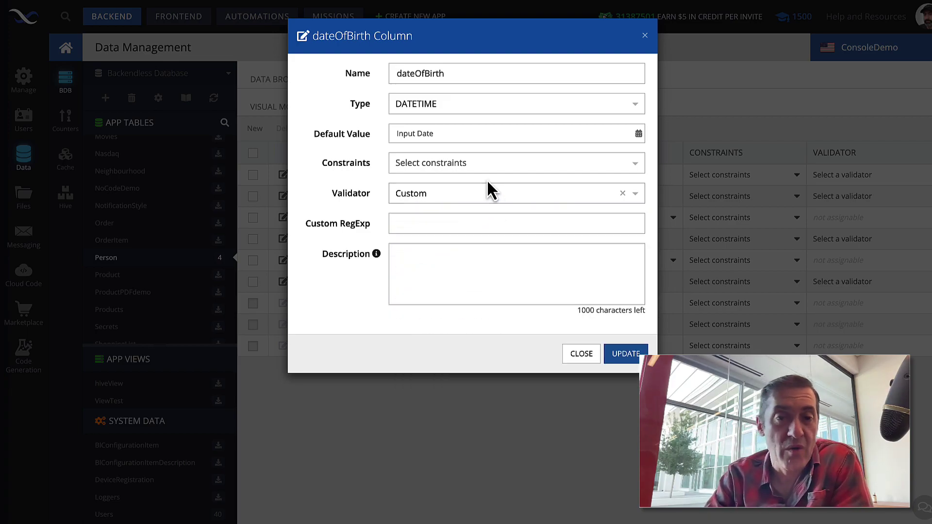
Clear the dateOfBirth column's validator and close the column settings without saving
left_click(553, 193)
left_click(567, 190)
left_click(628, 195)
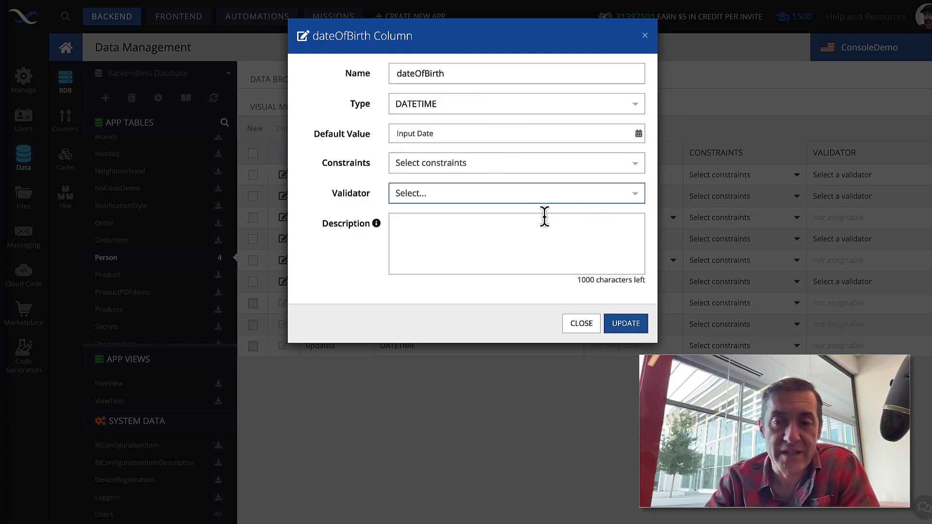
left_click(578, 321)
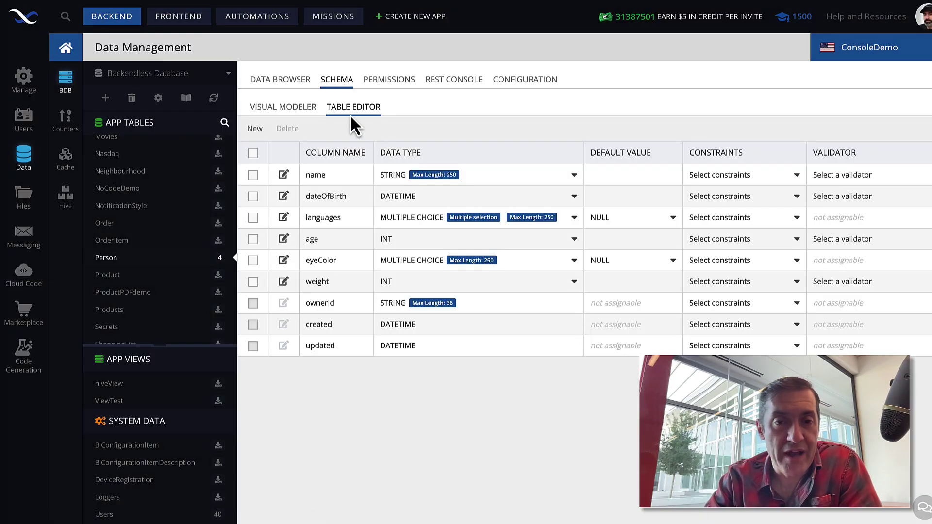
Show the Person table's records and make the name column slightly narrower
left_click(296, 87)
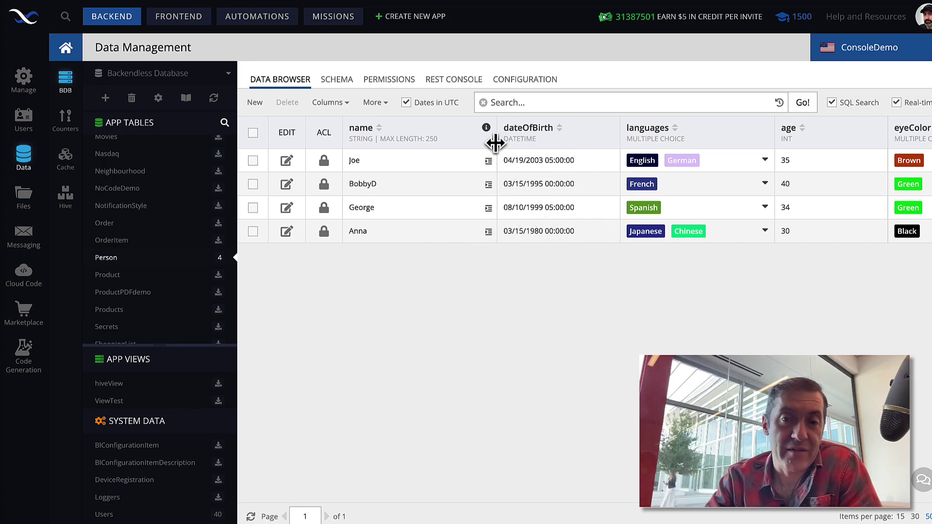
left_click_drag(495, 141, 473, 141)
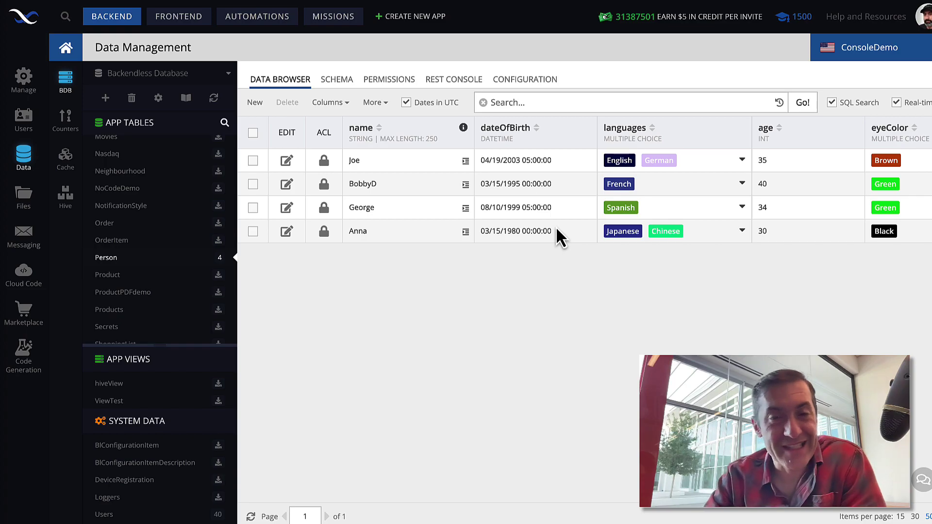
In the Person table's REST console, start a JSON request body with a "name" property holding the person's first name
left_click(461, 90)
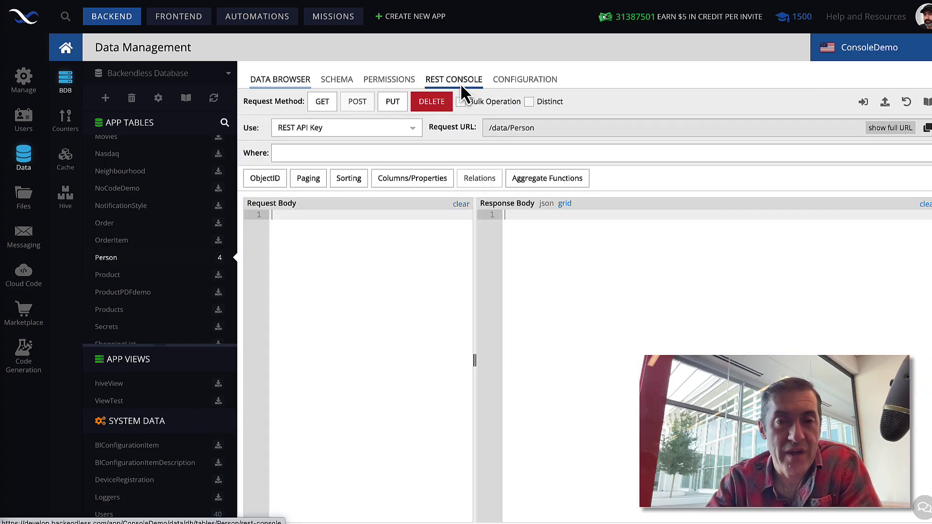
left_click(370, 246)
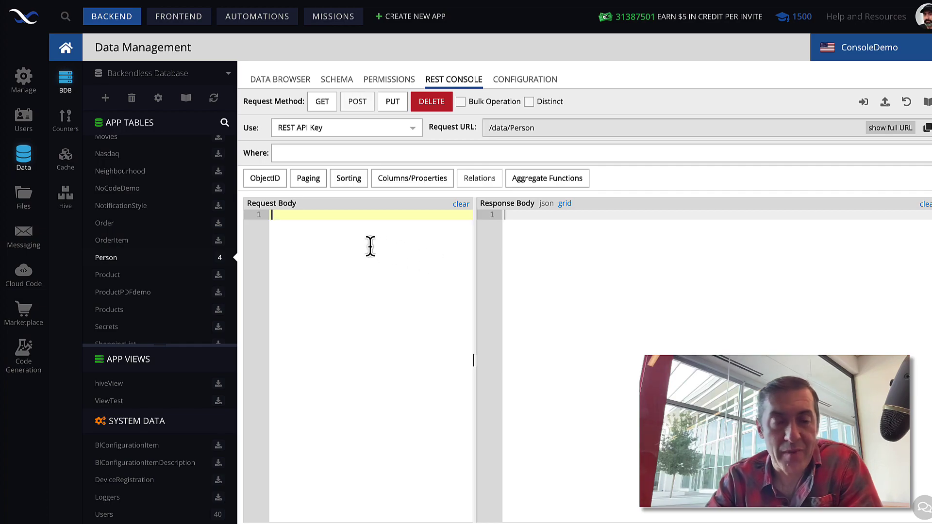
type("{")
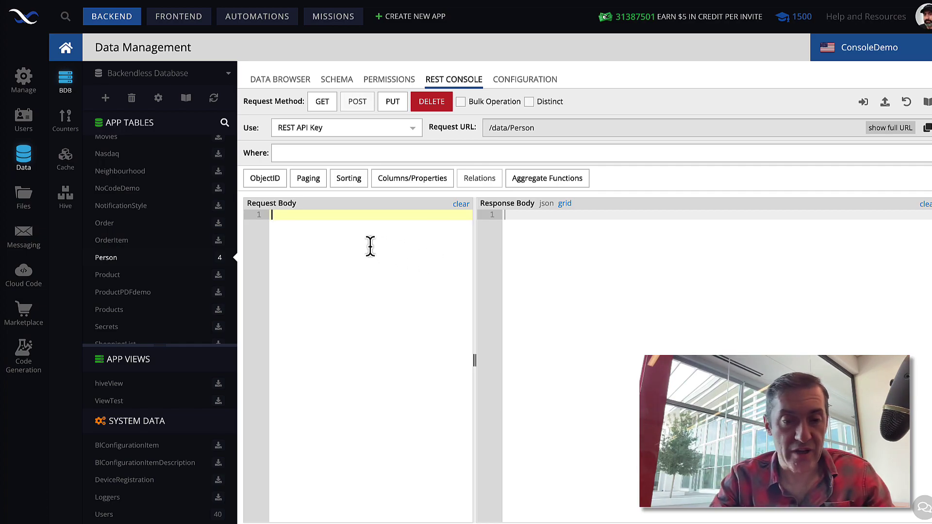
key("Return")
type("\"name")
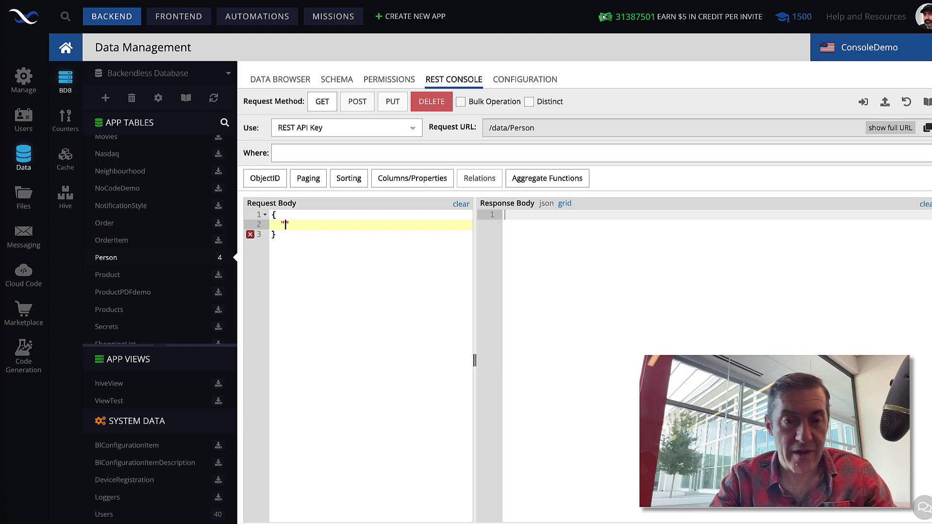
type("\":")
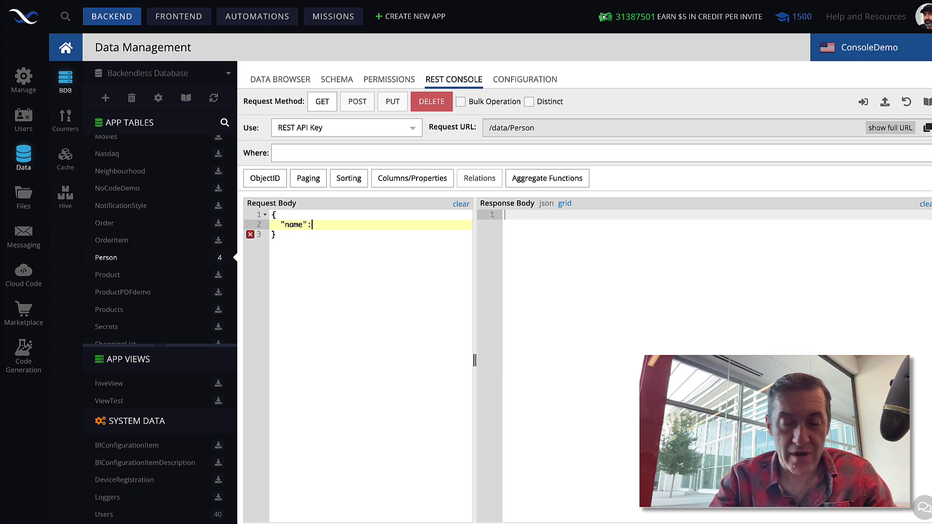
type("\"Jack\"")
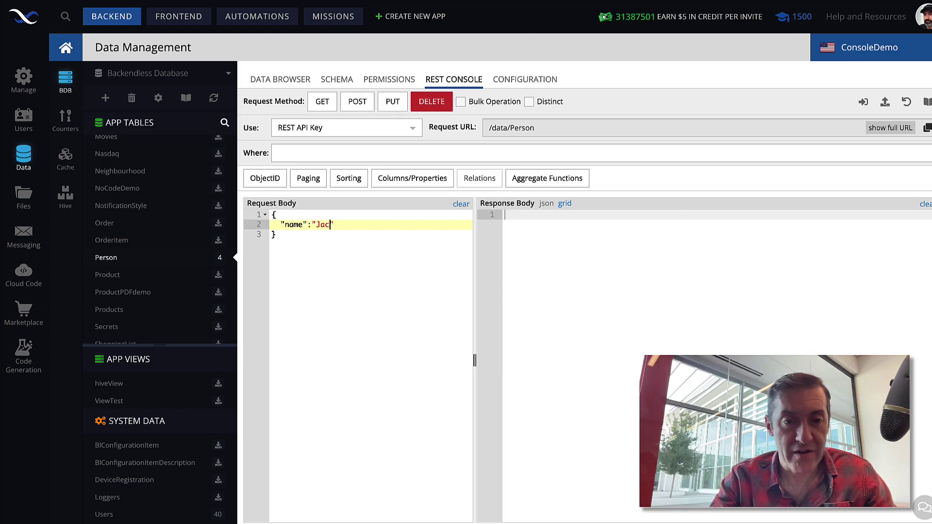
Add a "dateOfBirth" property to the request body with the date of birth as a quoted MM/DD/YYYY string
type(",")
key("Return")
type("\"")
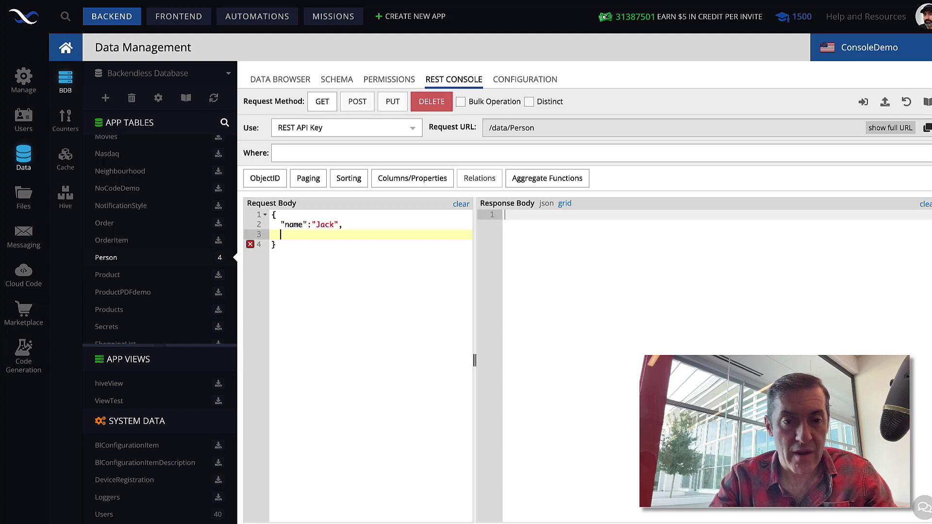
type("dateOf")
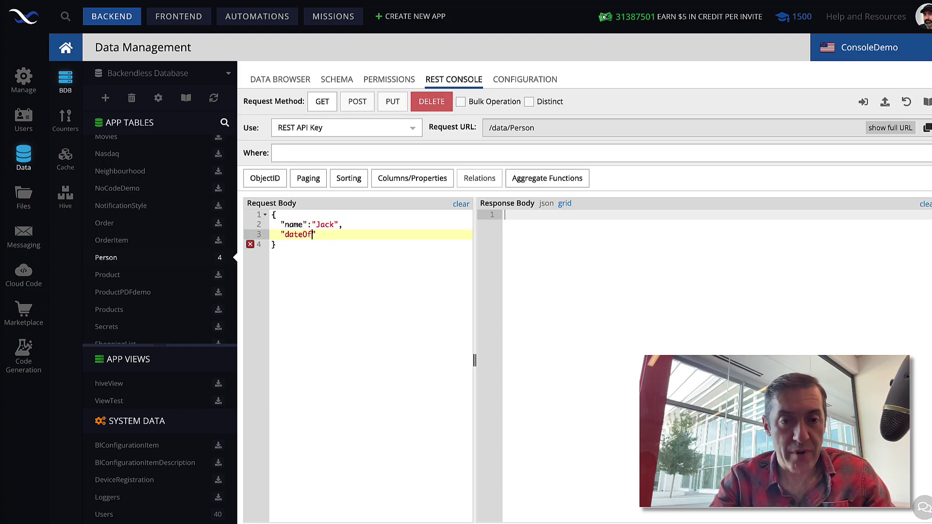
type("Birth\":\"")
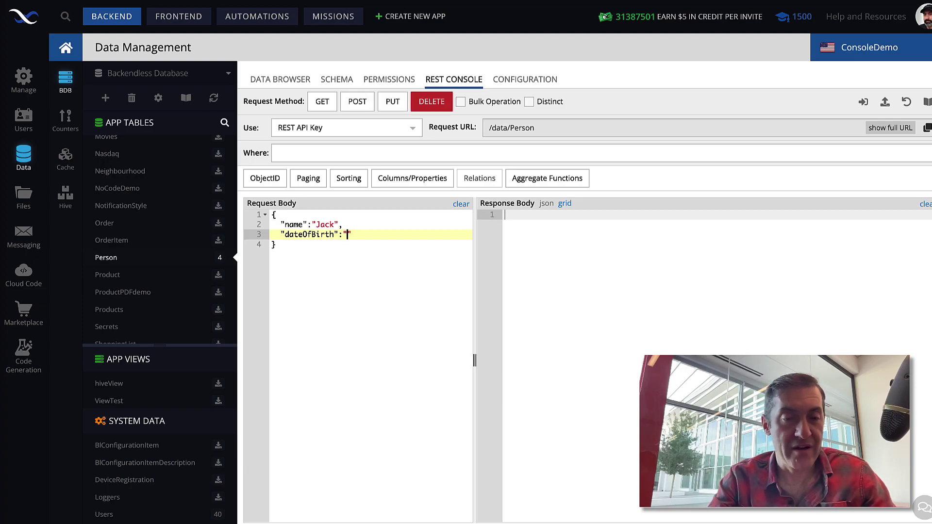
type("01/01")
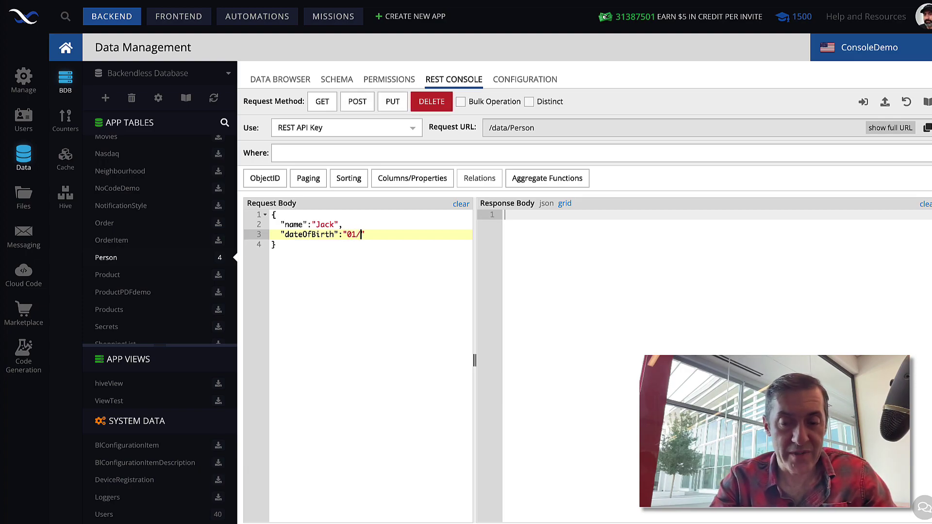
type("/2005")
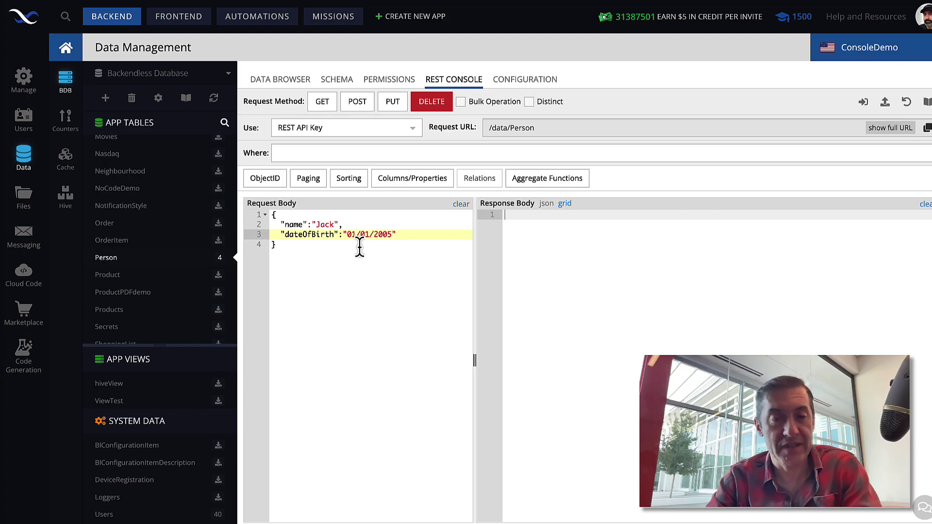
left_click_drag(407, 233, 343, 235)
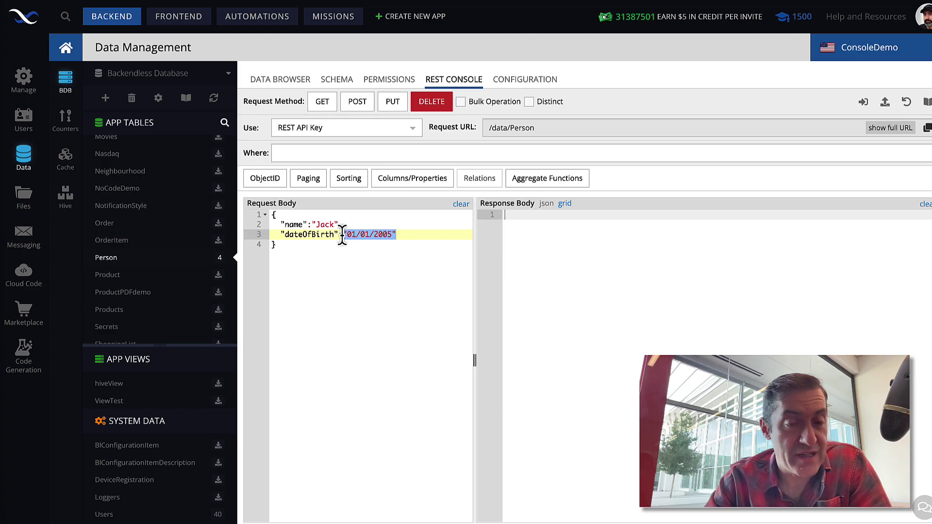
left_click(410, 235)
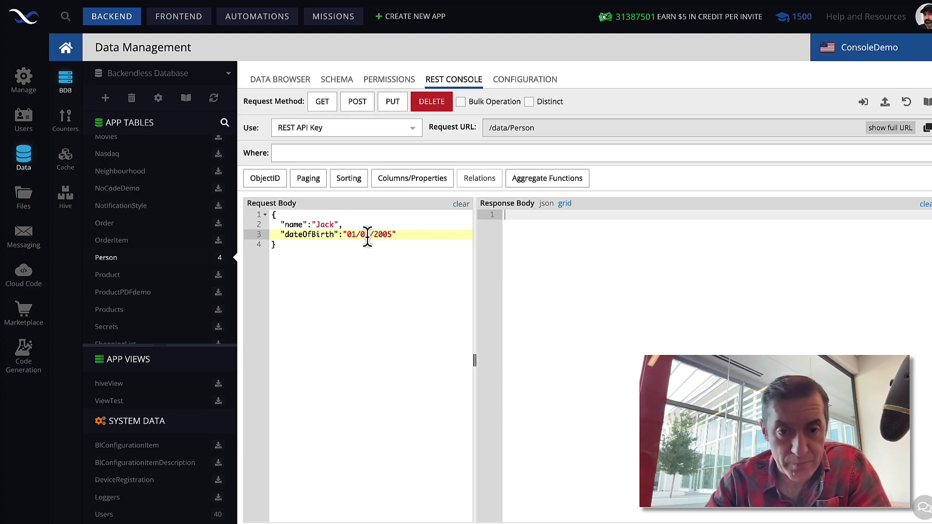
left_click_drag(410, 236, 342, 236)
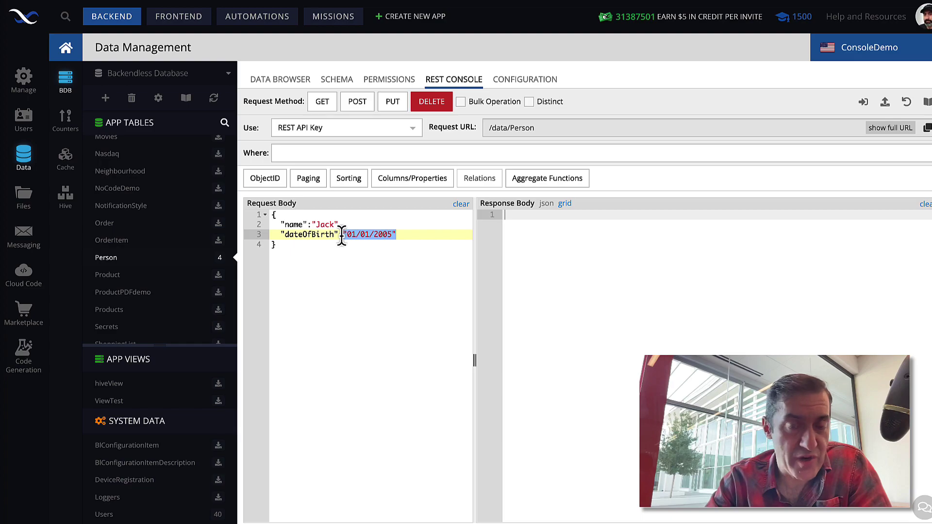
left_click(385, 235)
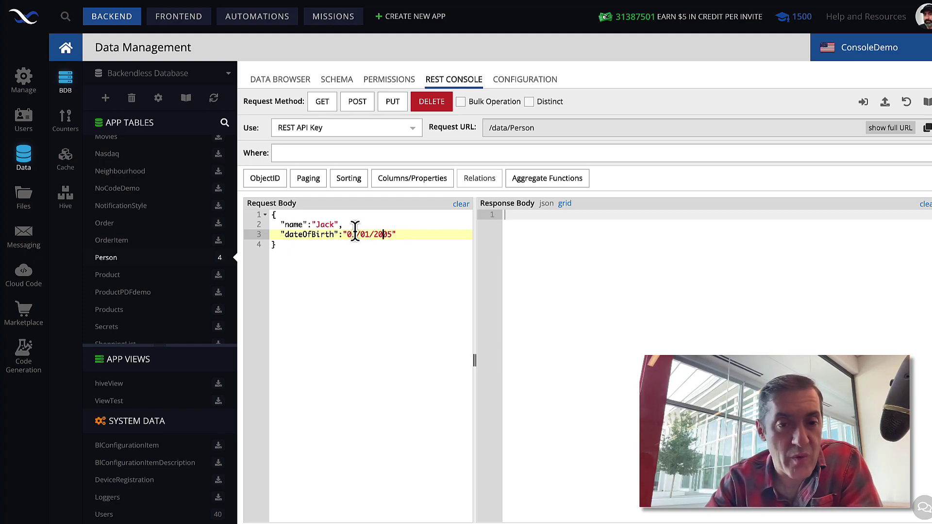
Append the time 18:00 after the date inside the "dateOfBirth" value
left_click(392, 235)
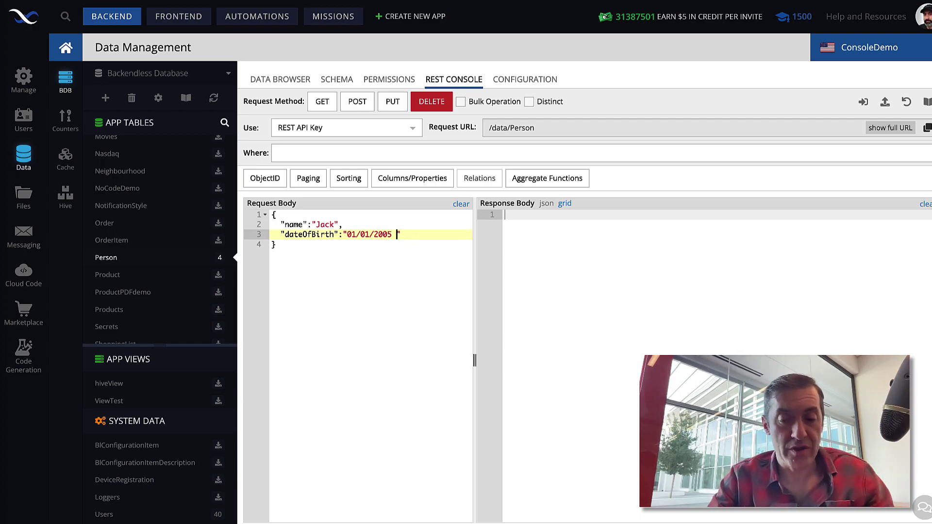
type("18:00")
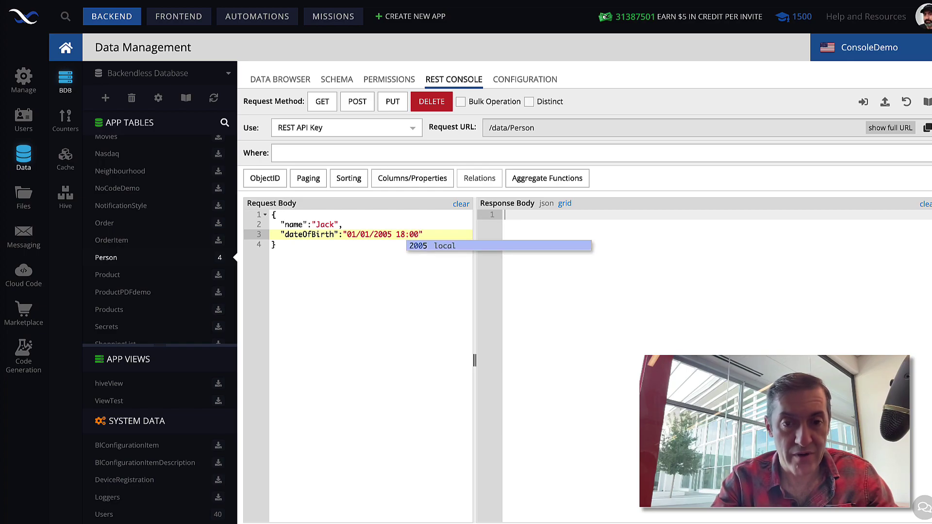
Extend the time in the "dateOfBirth" value to 18:00:00 and submit the request body as a PUT request
type(":00")
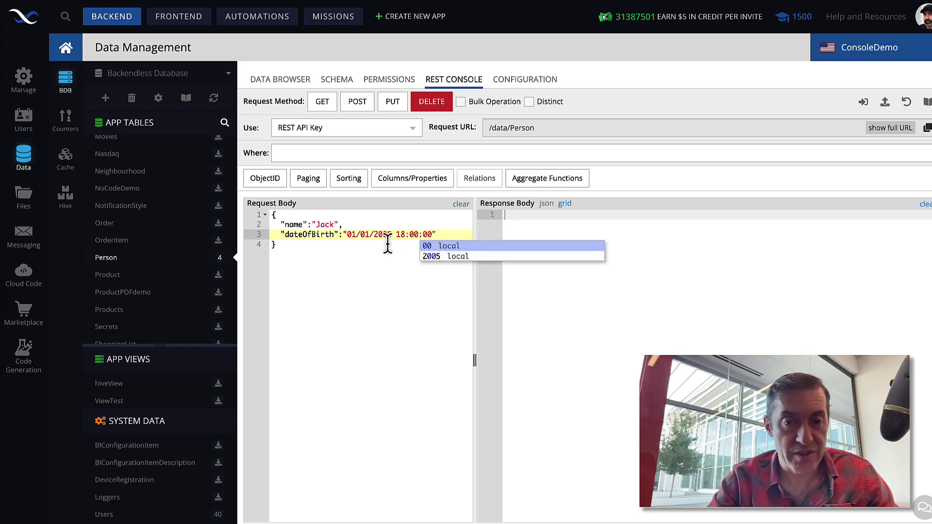
left_click(392, 235)
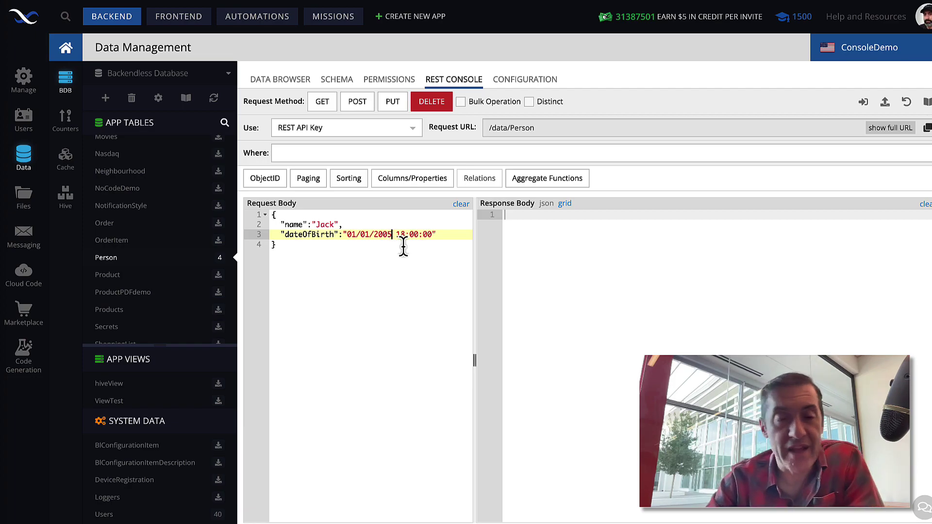
left_click_drag(396, 235, 343, 235)
left_click(433, 234)
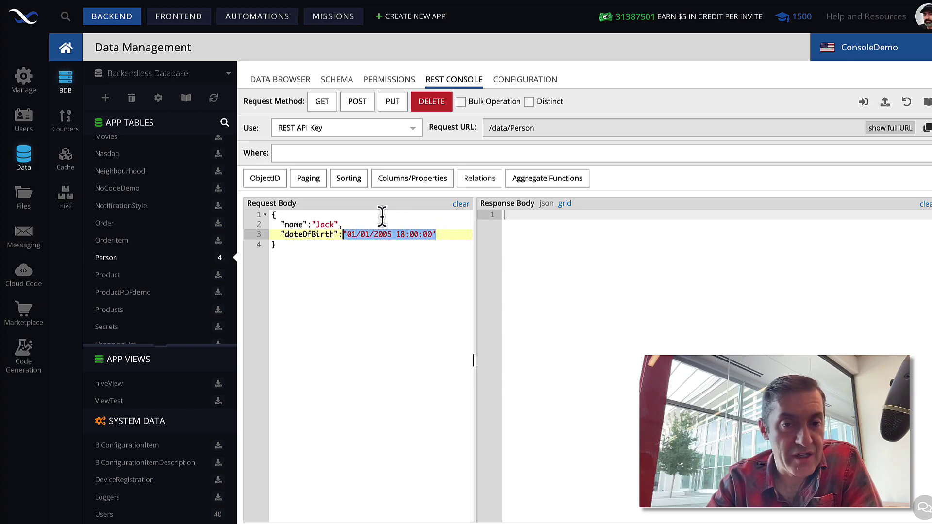
left_click(441, 236)
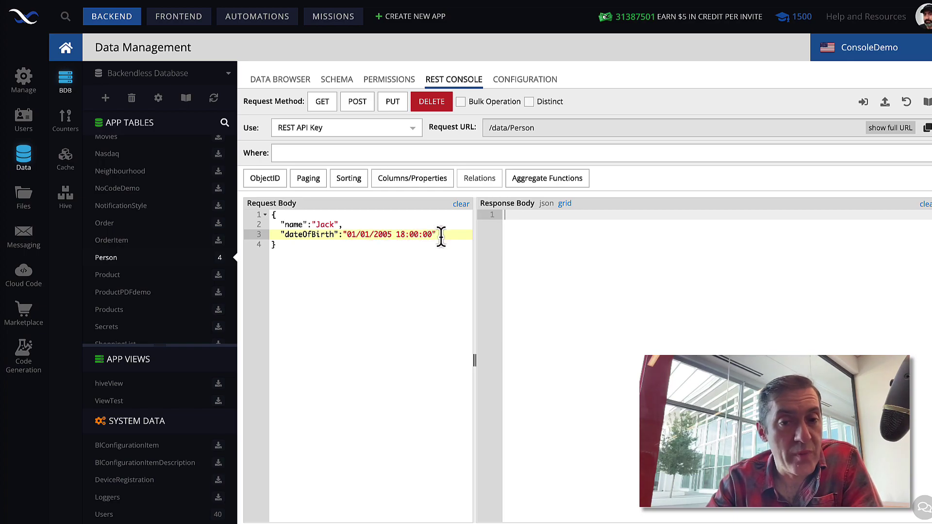
left_click_drag(441, 236, 392, 238)
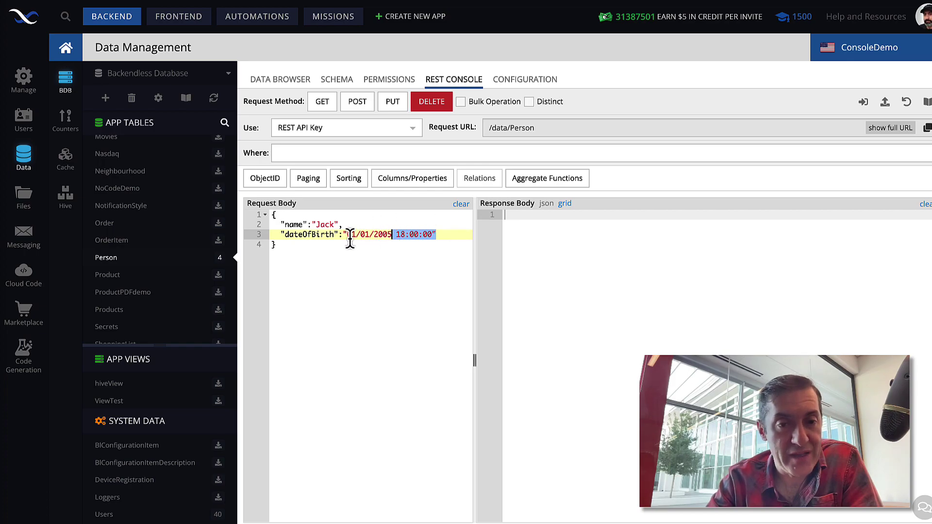
left_click(439, 235)
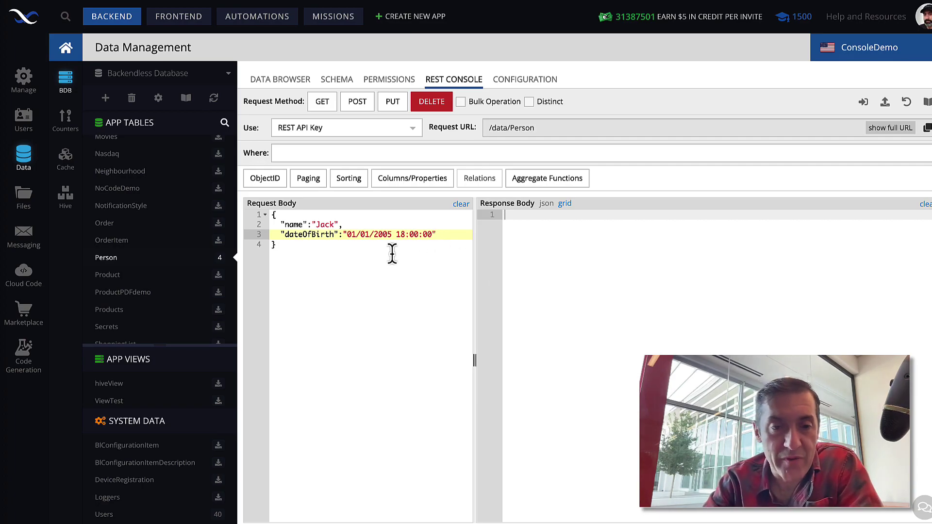
left_click(392, 104)
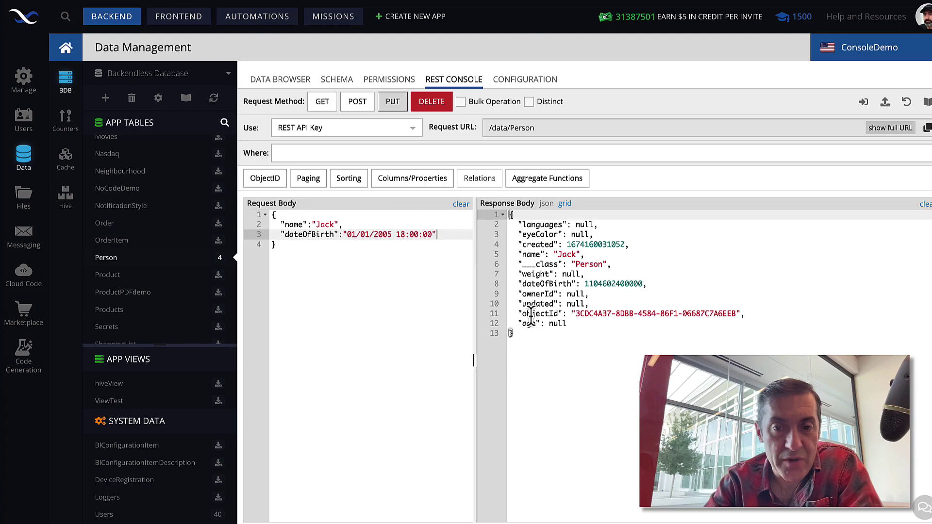
Review the response body and copy the numeric "dateOfBirth" timestamp from it
left_click(528, 340)
left_click_drag(528, 339, 507, 218)
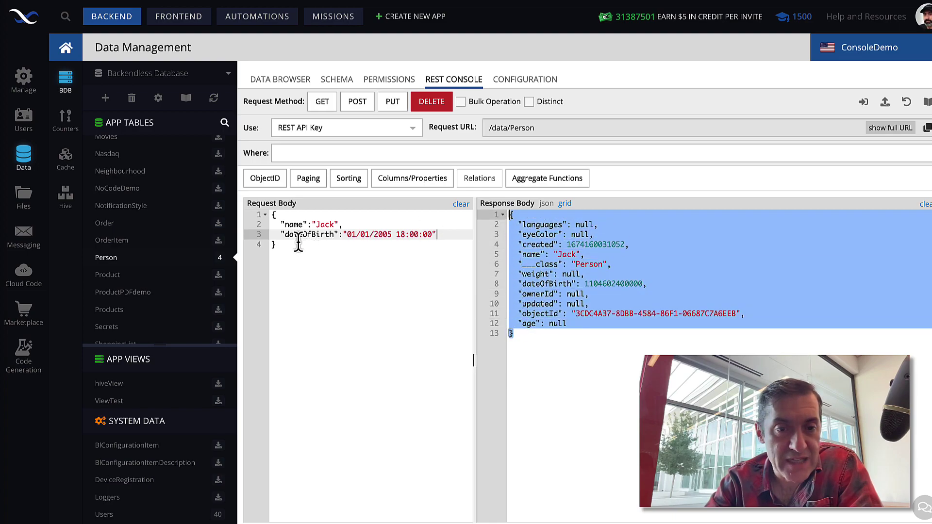
left_click(574, 284)
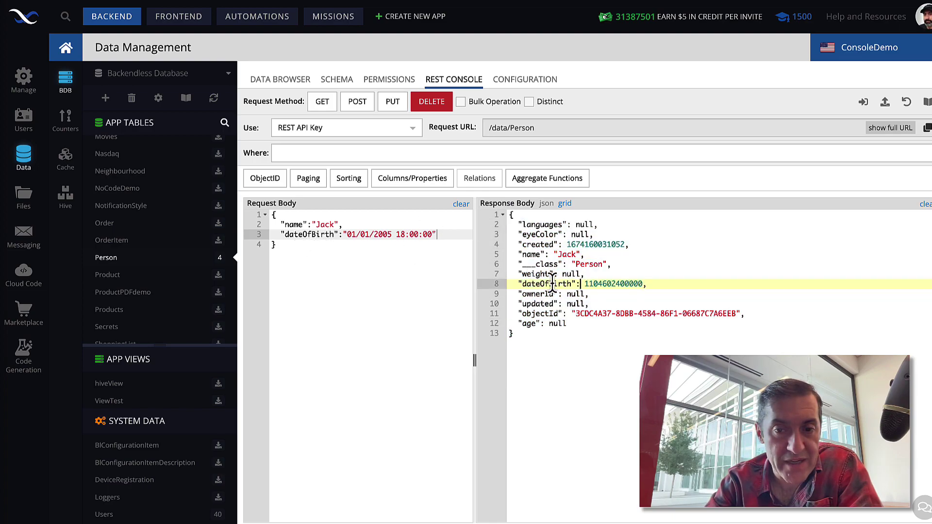
double_click(625, 284)
left_click(673, 284)
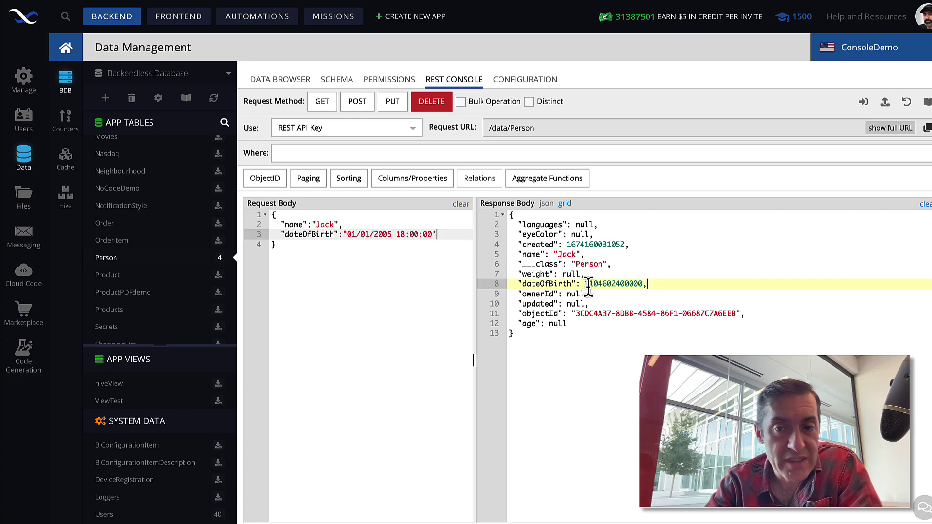
double_click(611, 283)
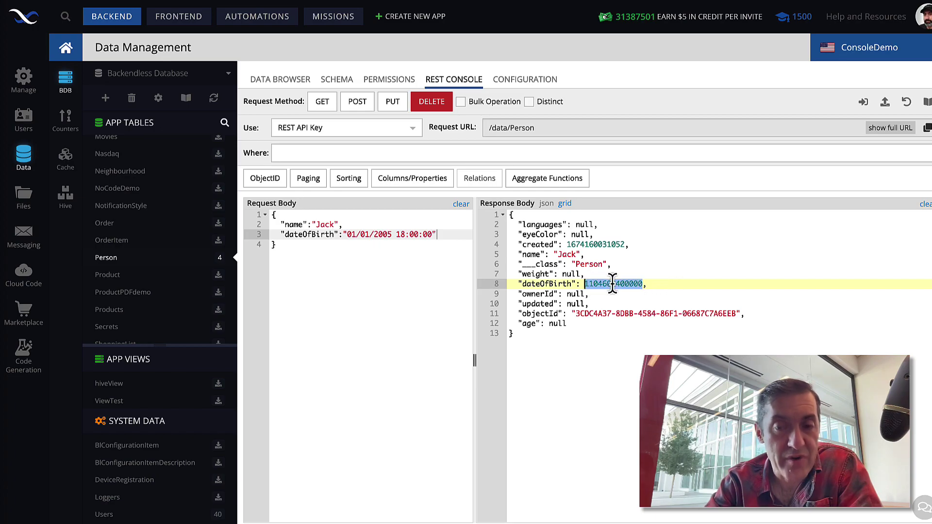
left_click(659, 283)
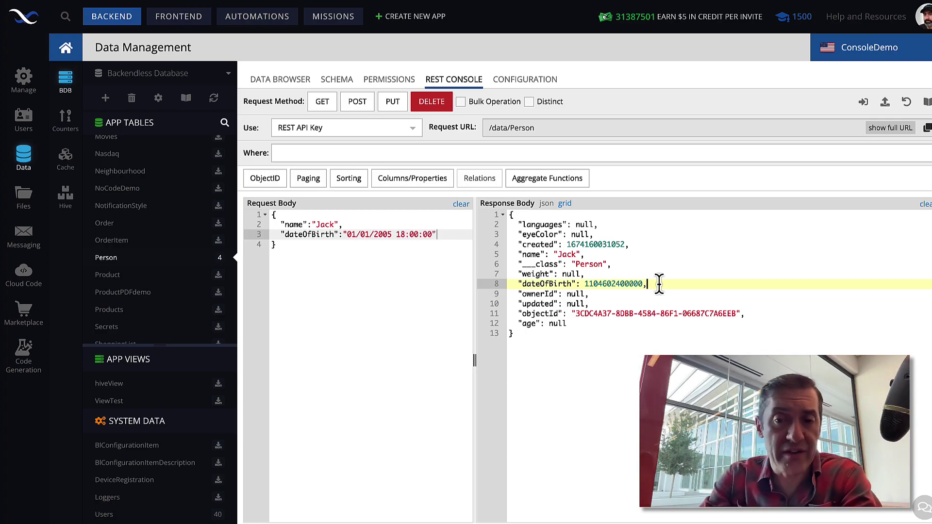
double_click(619, 286)
key("super+c")
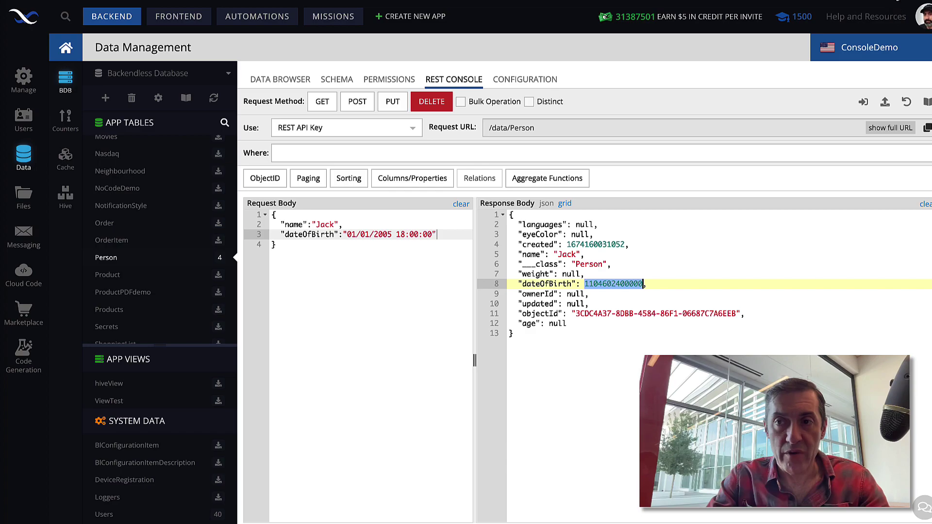
Search Google in a new browser tab for "milliseconds to date" and open the CurrentMillis site
key("super+t")
type("milli")
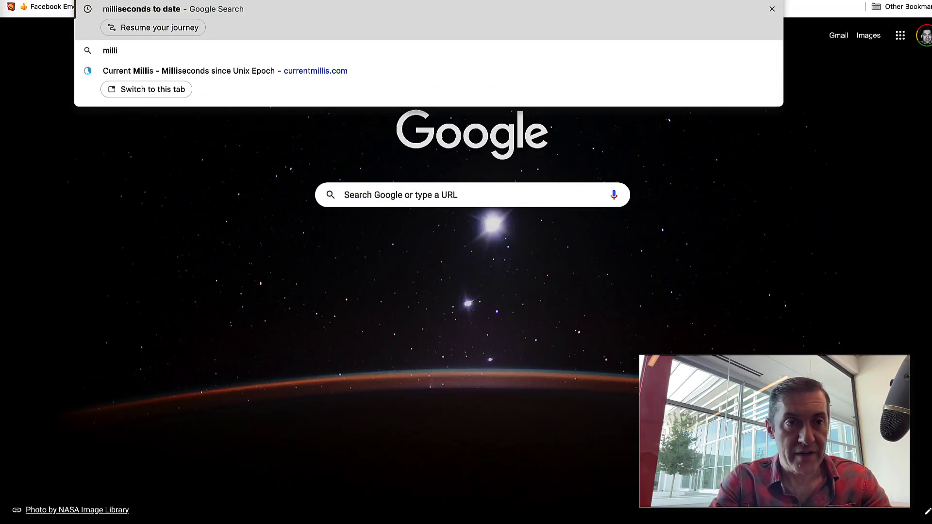
key("Return")
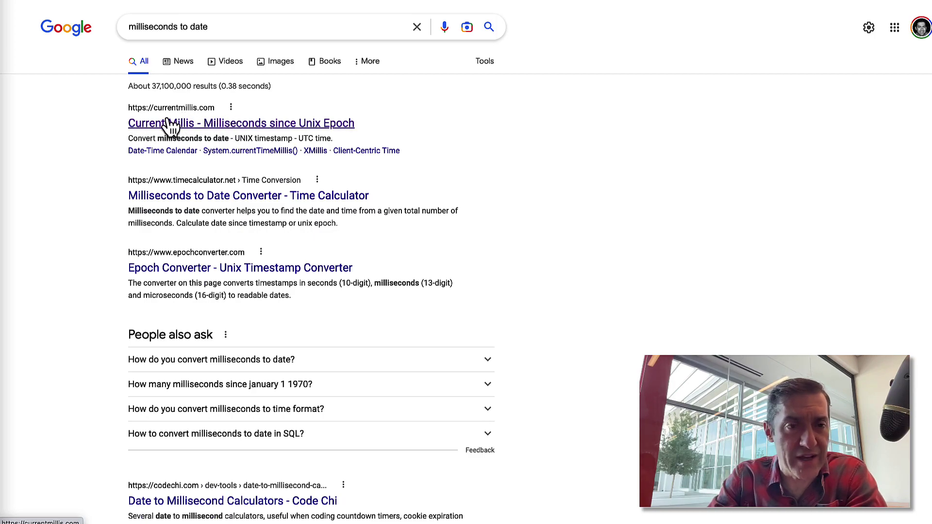
left_click(219, 124)
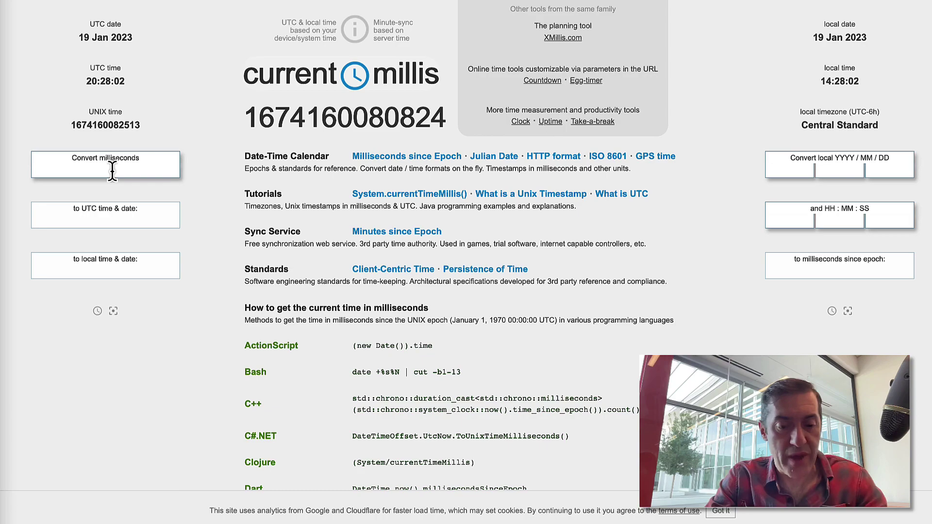
Convert the copied timestamp from milliseconds to a date and check the UTC time and date
key("super+v")
left_click_drag(163, 223, 53, 221)
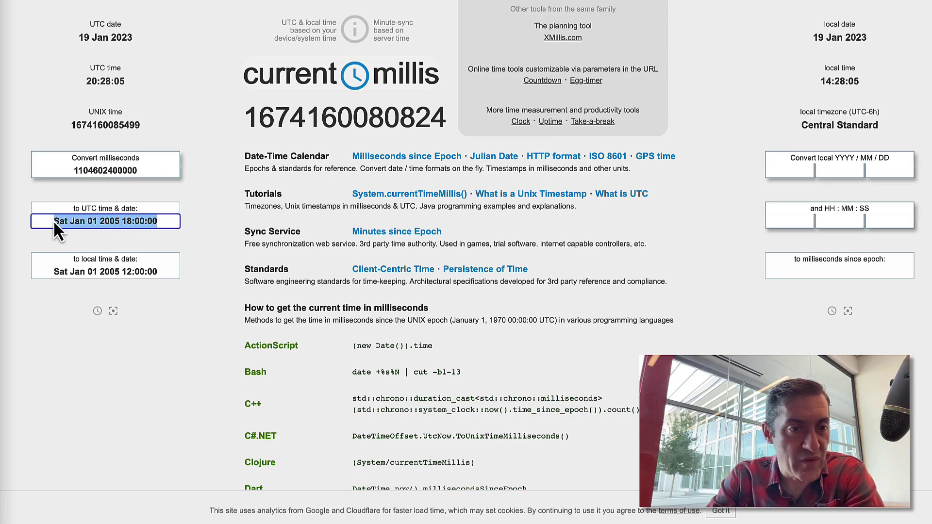
left_click(162, 223)
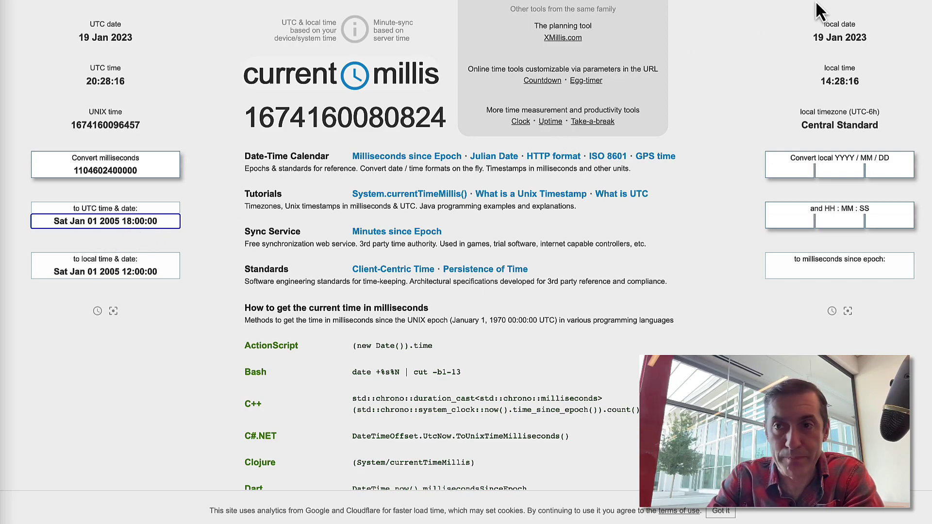
Switch back to Backendless, show the Person table's records and deselect the newly created record
key("alt+Tab")
left_click_drag(347, 234, 439, 235)
left_click(447, 235)
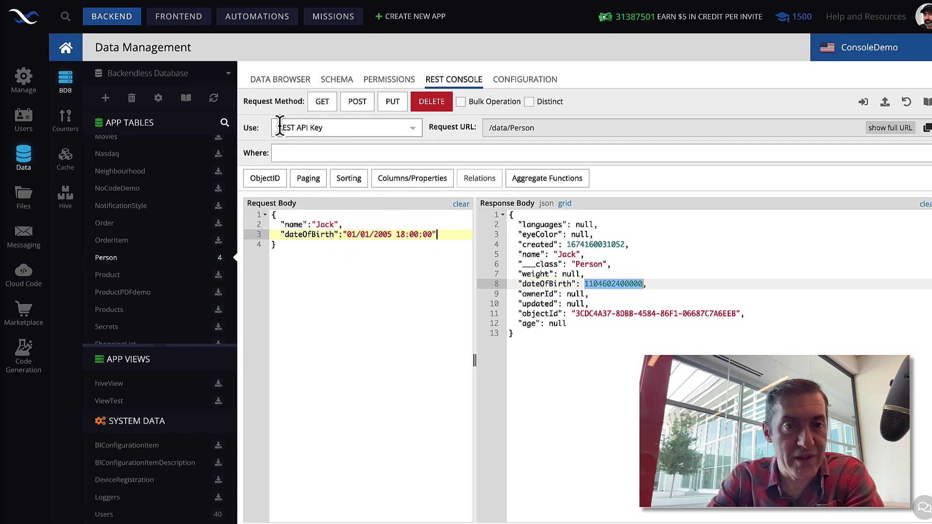
left_click(282, 81)
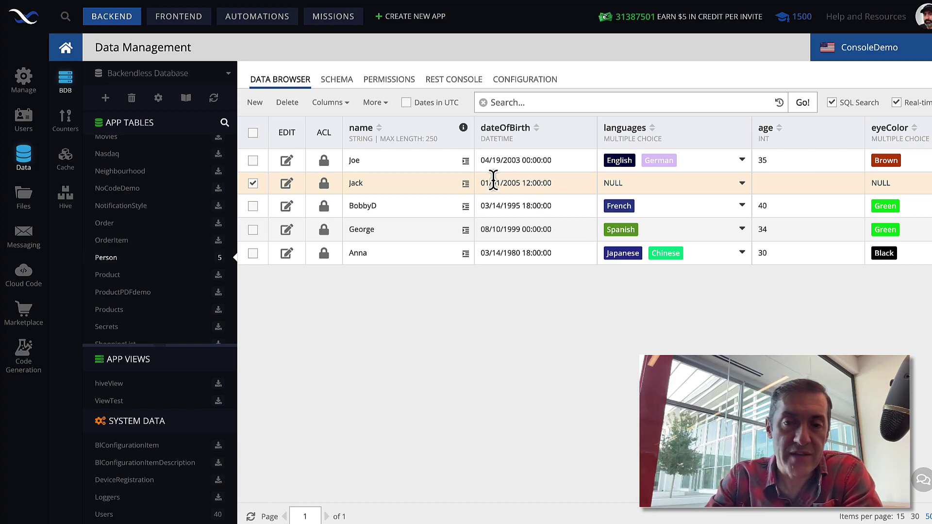
left_click(530, 103)
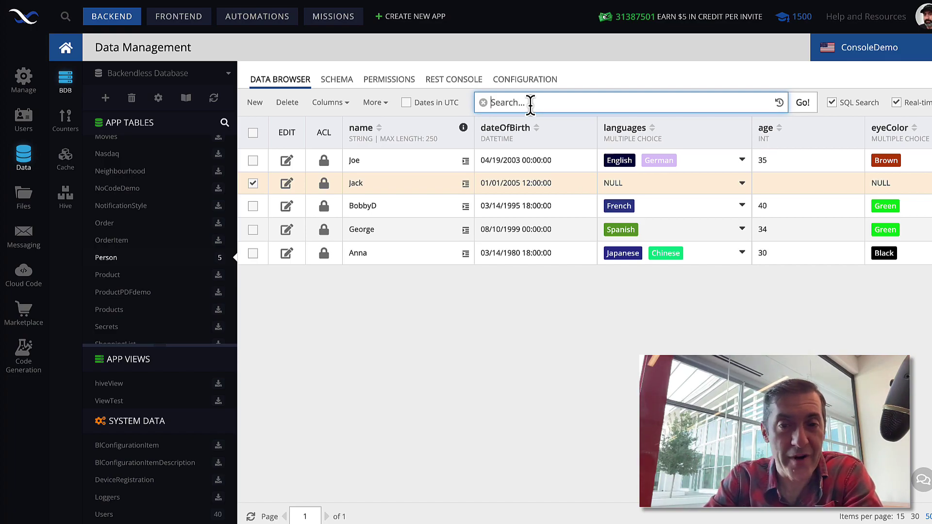
left_click(253, 185)
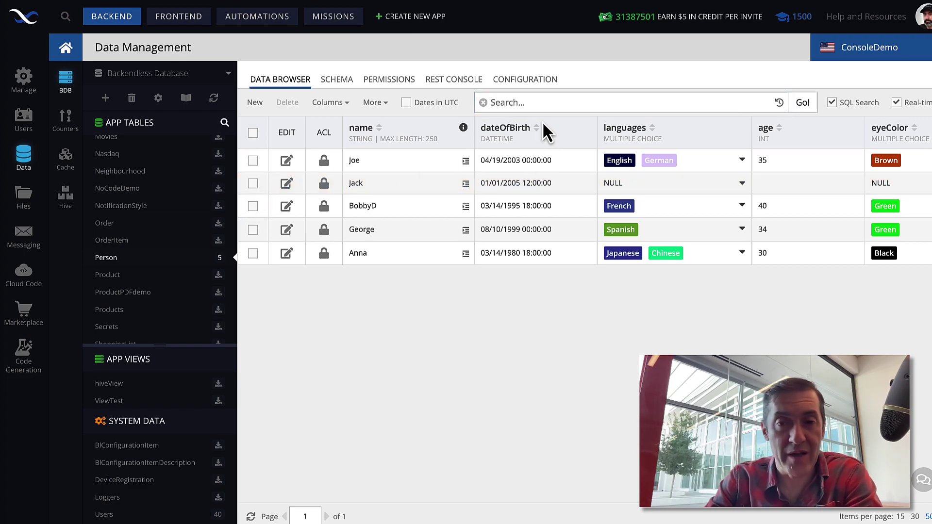
Filter the Person records with the SQL search dateOfBirth > '01/01/1999'
left_click(539, 102)
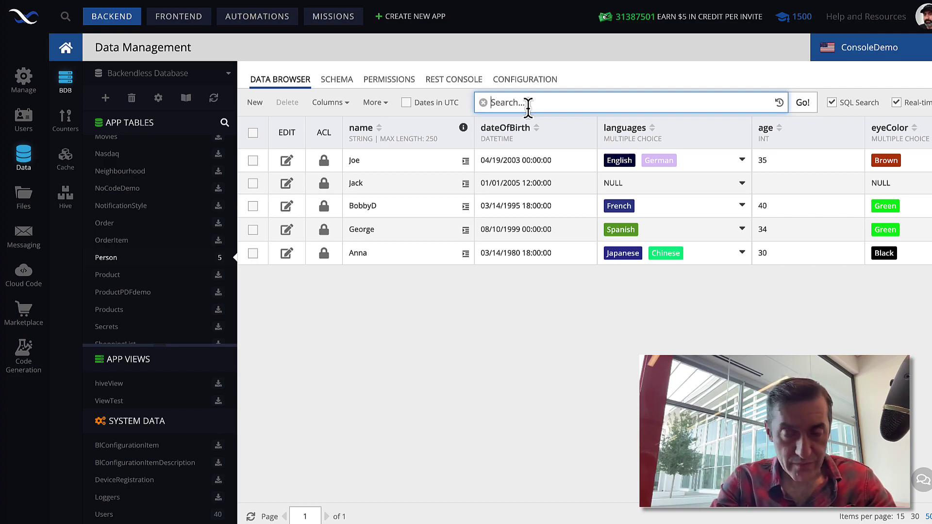
type("dateO")
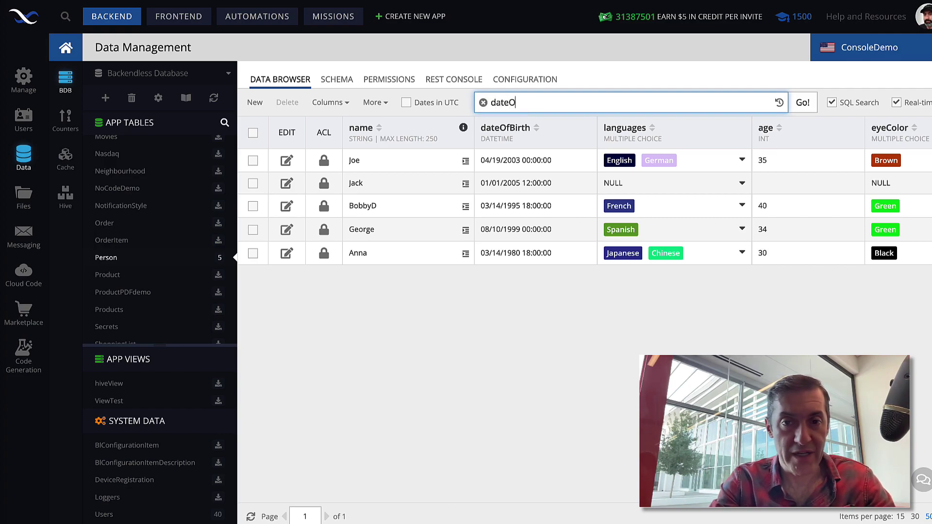
type("fBirth ")
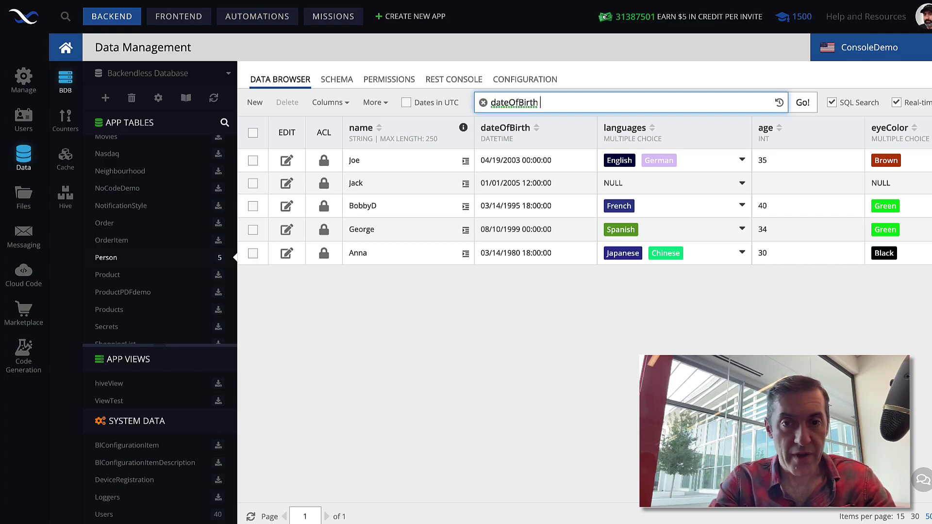
type("> '01/01/1999")
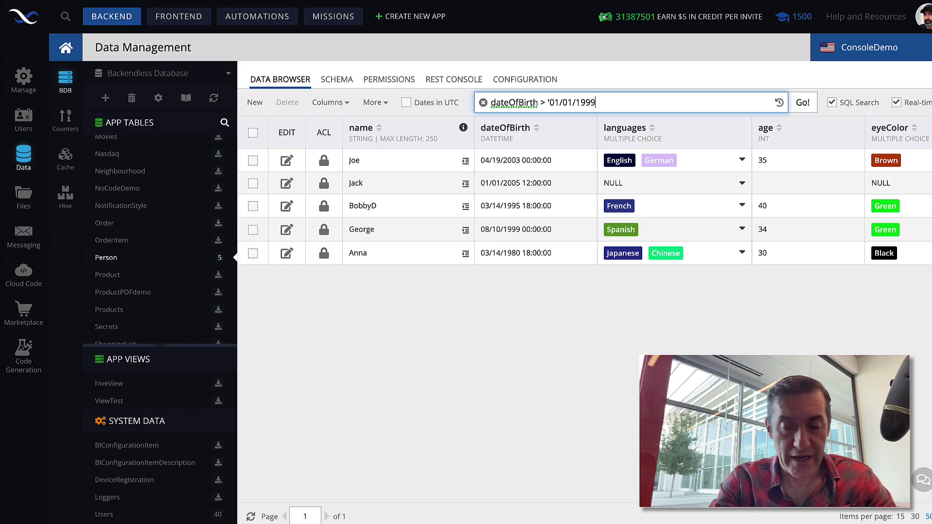
left_click(803, 104)
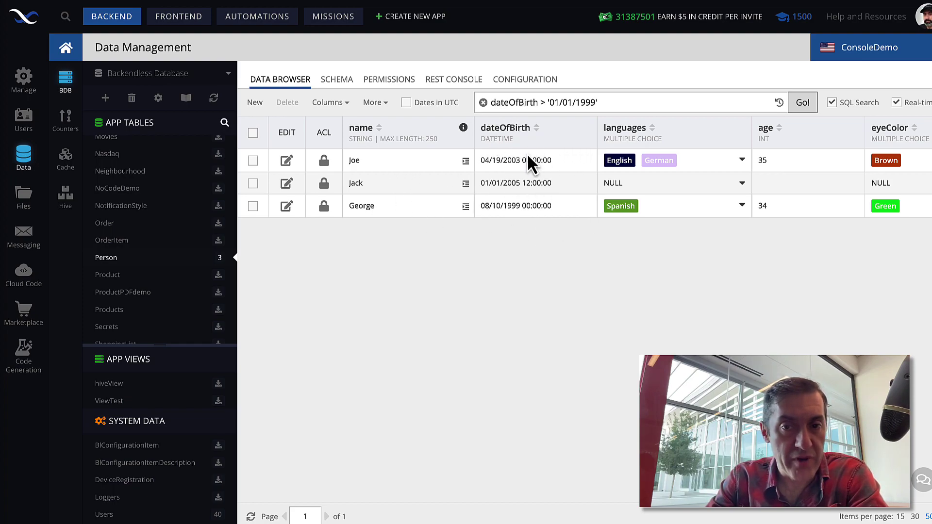
Replace the comparison operator in the search condition with "after" and run the dateOfBirth after '01/01/1999' query
left_click(545, 102)
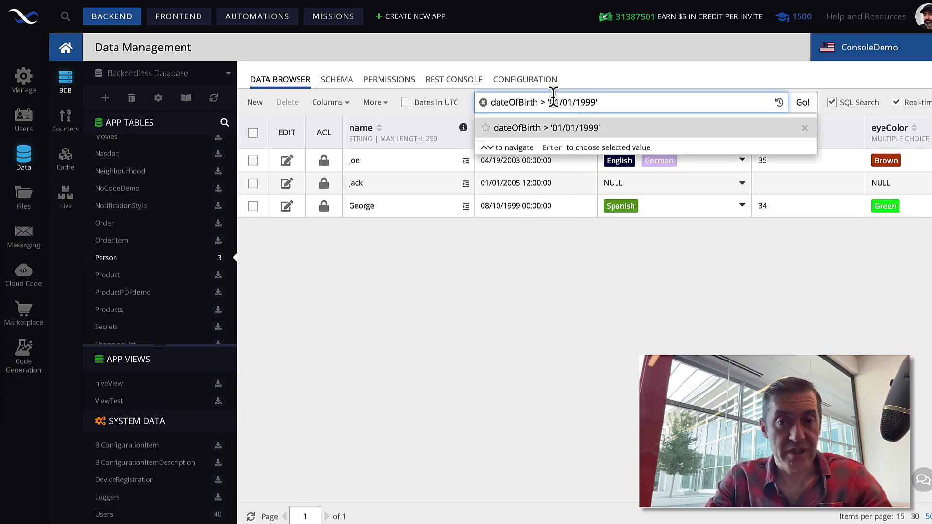
key("BackSpace")
type("after")
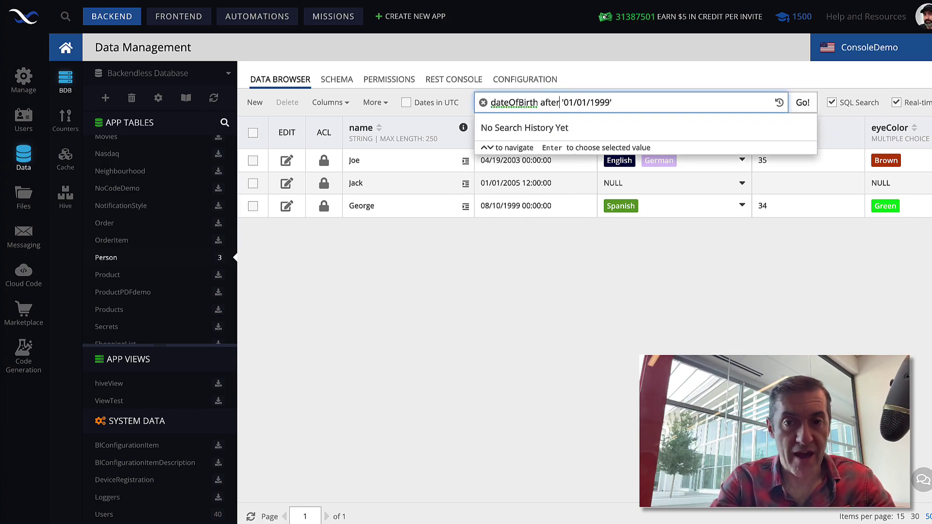
left_click(800, 111)
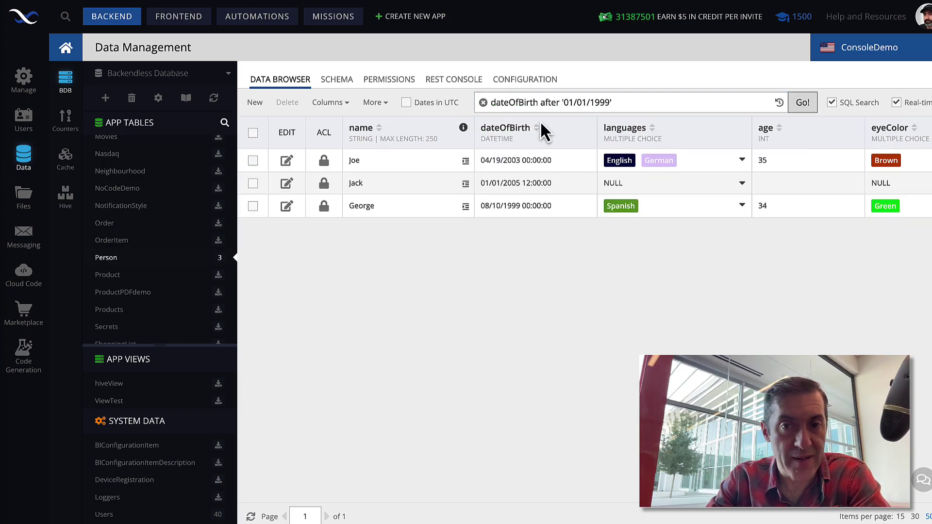
Change the search operator to "before" and run the dateOfBirth before '01/01/1999' query
left_click(550, 102)
double_click(551, 103)
type("before")
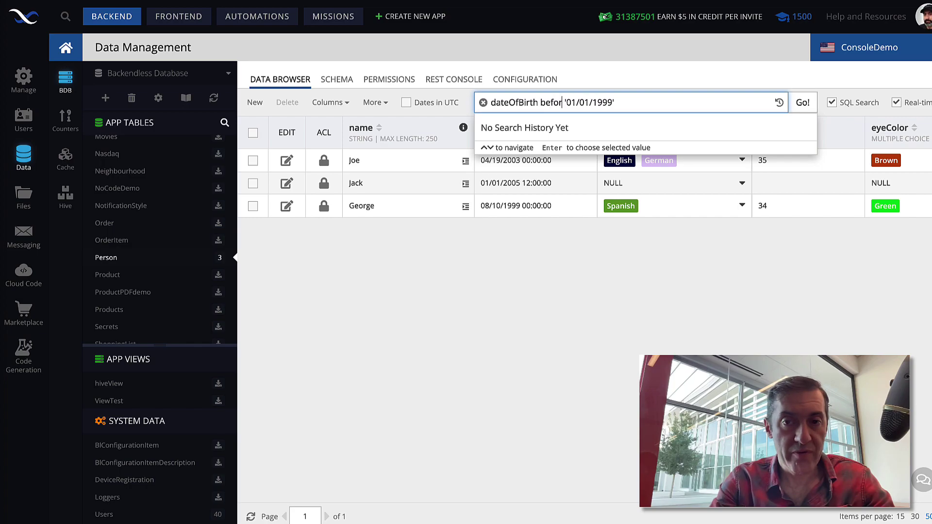
left_click(806, 106)
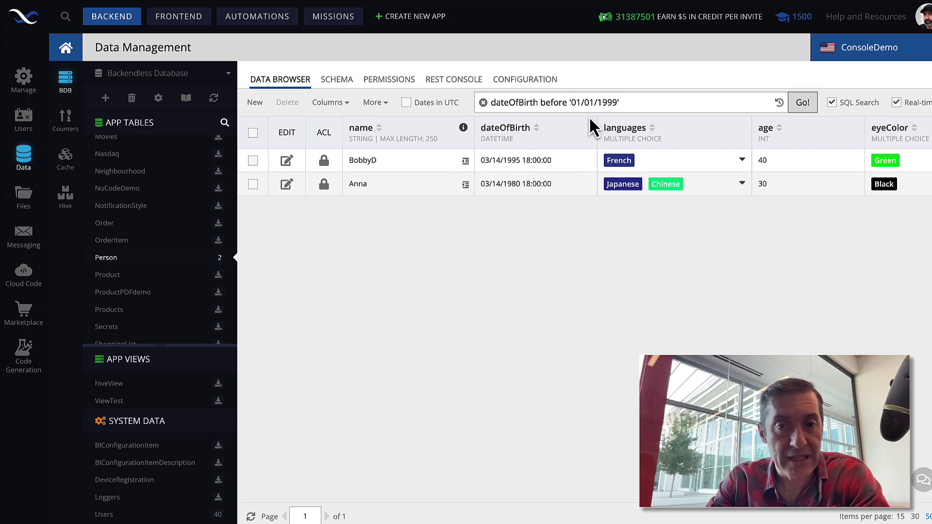
Change the search operator to < and run the dateOfBirth < '01/01/1999' query
double_click(560, 103)
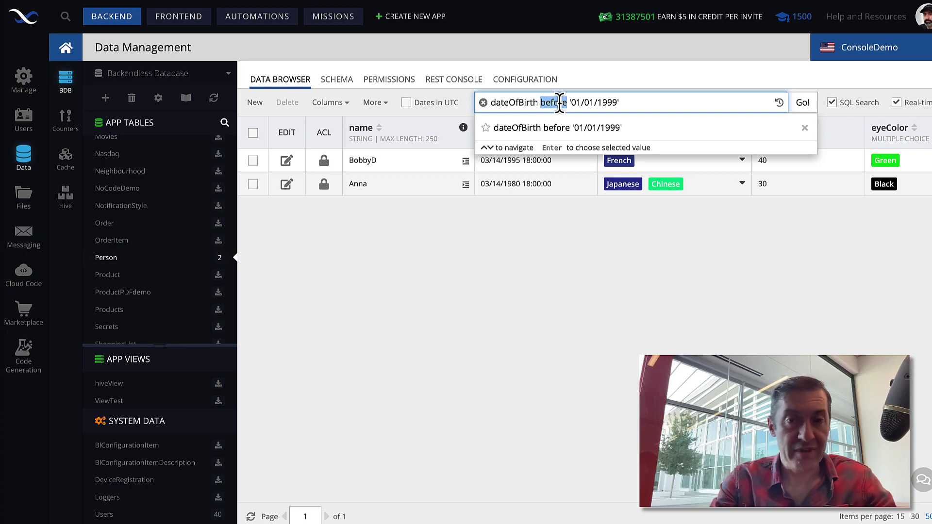
type("<")
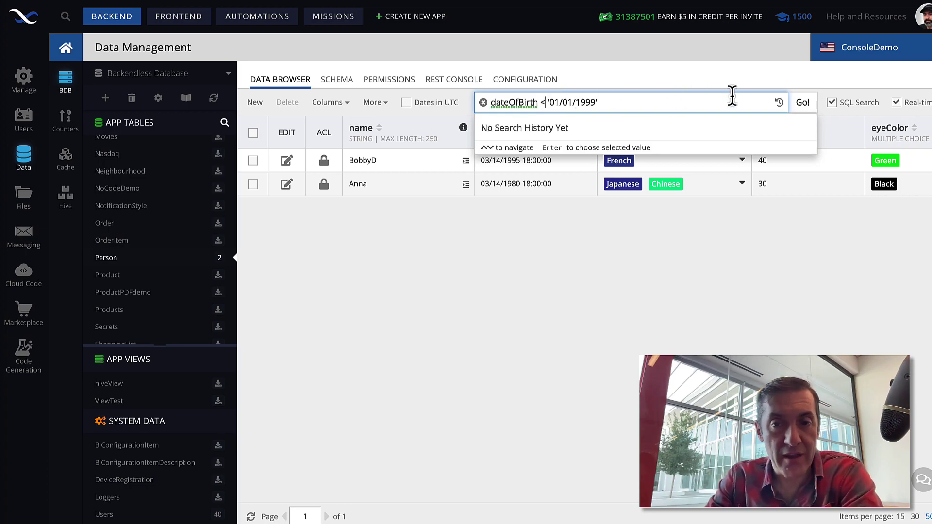
left_click(801, 111)
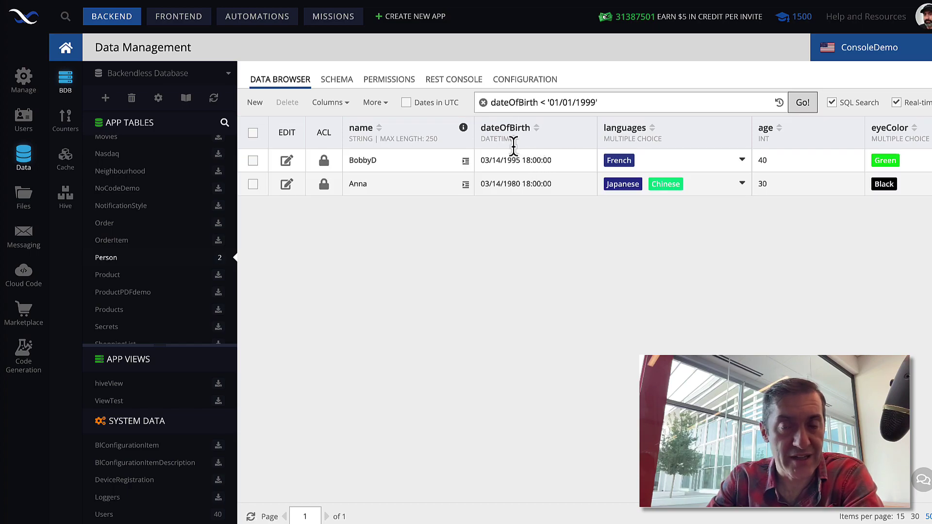
left_click_drag(615, 102, 494, 103)
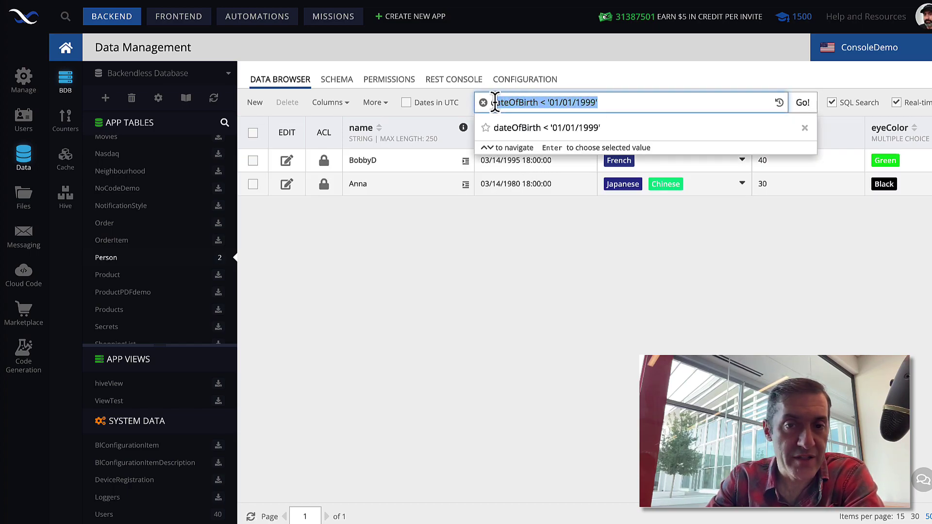
left_click(619, 102)
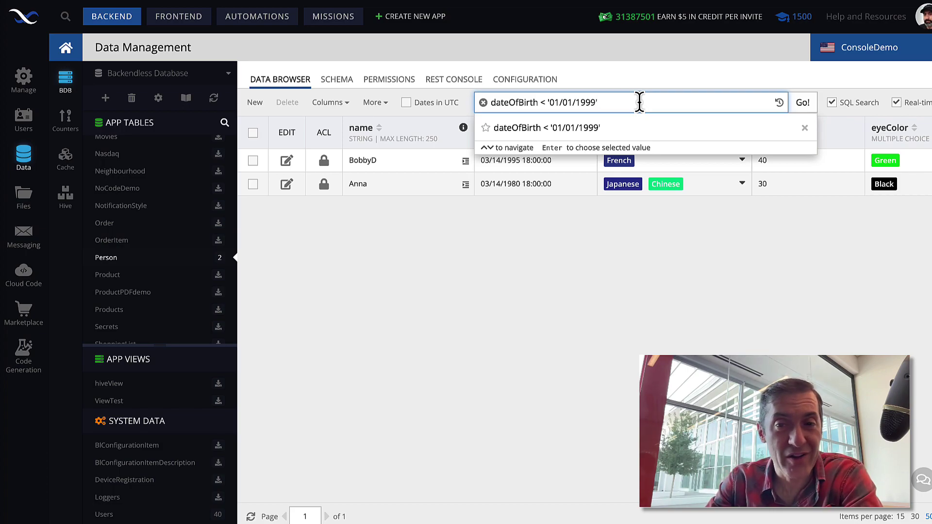
left_click(633, 82)
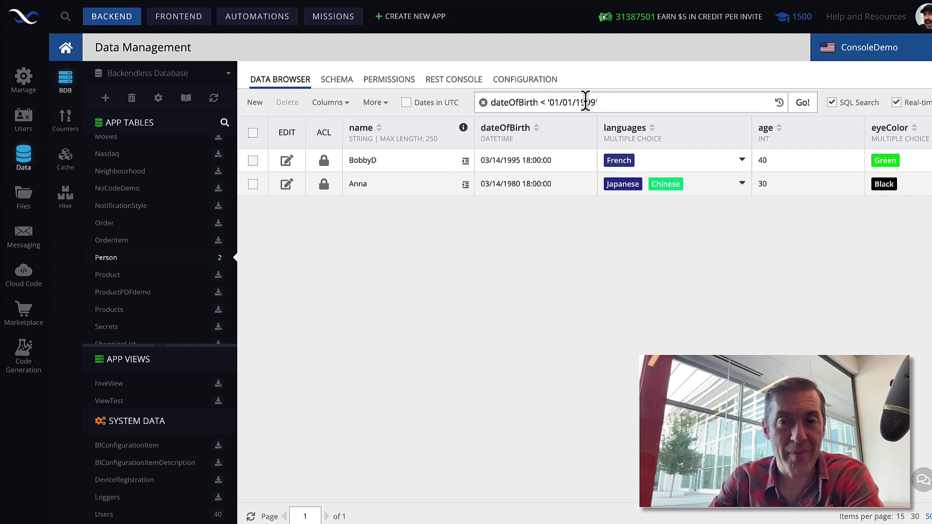
left_click_drag(626, 101, 492, 100)
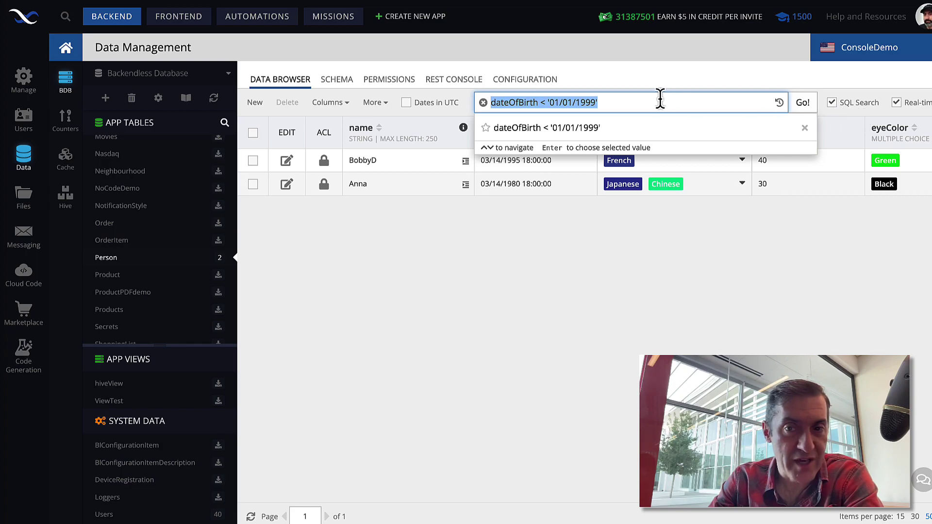
left_click(632, 101)
left_click_drag(603, 101, 496, 101)
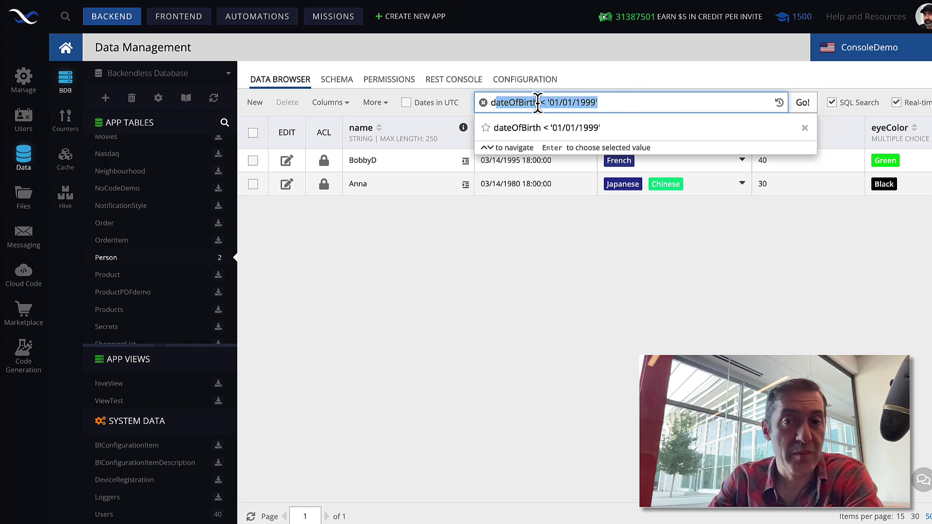
left_click(606, 101)
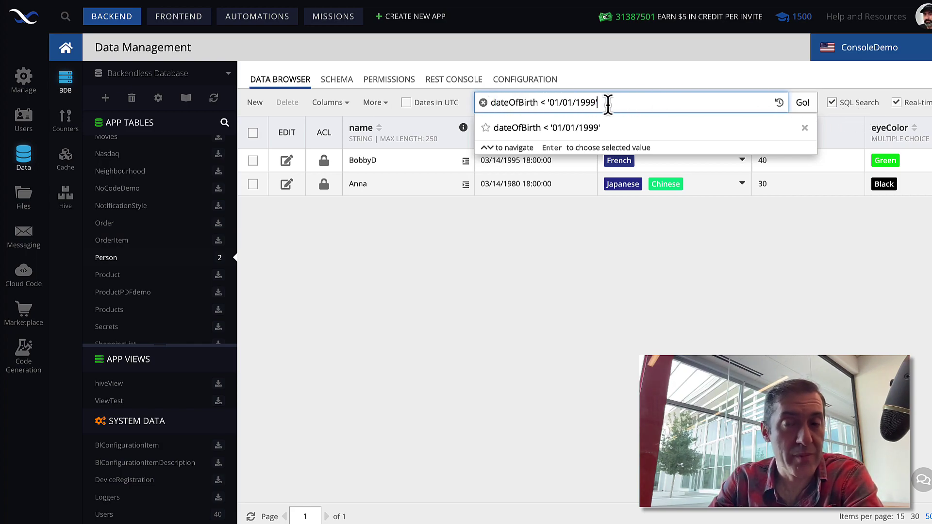
left_click(705, 84)
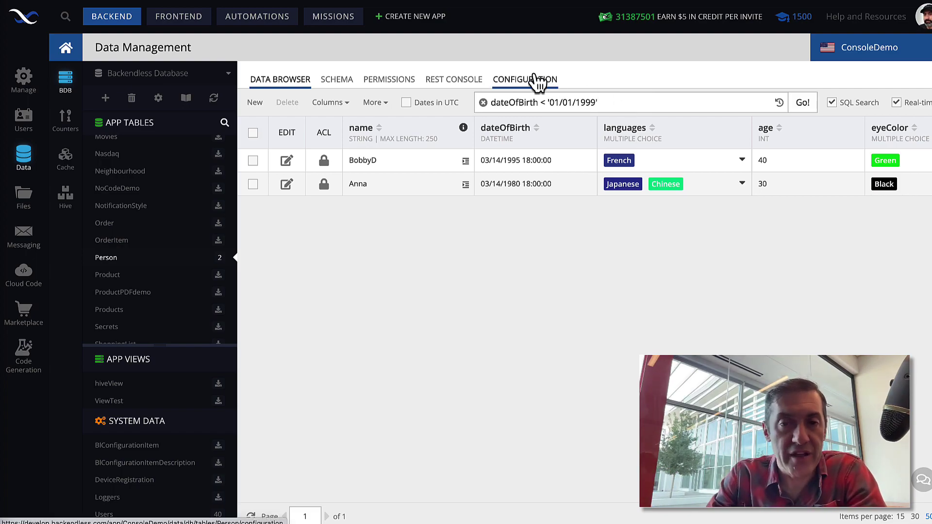
In the Person REST console, replace the request body's dateOfBirth string with the numeric dateOfBirth timestamp copied from the response body
left_click(459, 83)
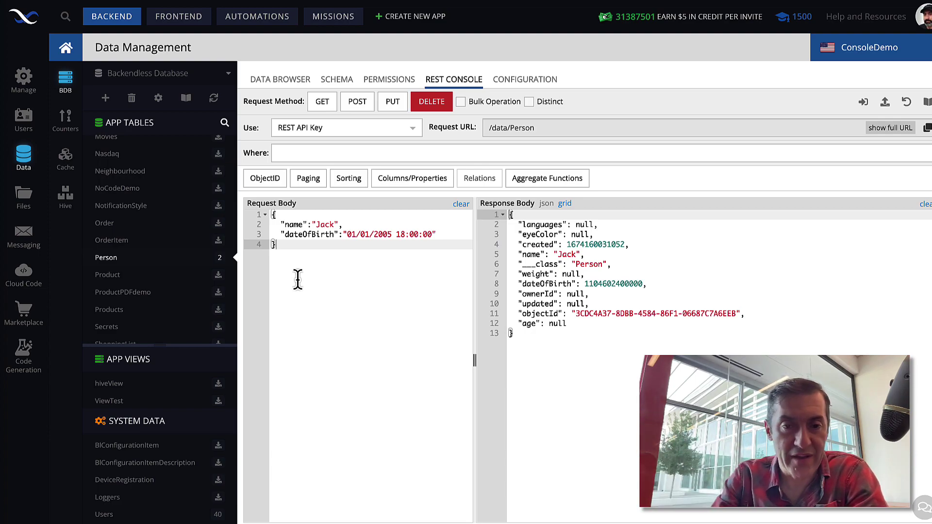
left_click_drag(344, 234, 437, 235)
left_click(437, 234)
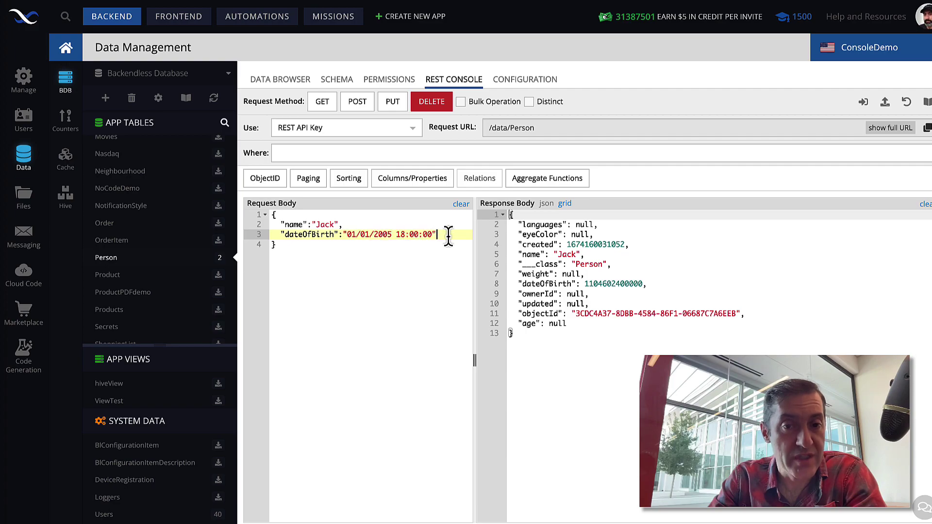
double_click(614, 284)
key("ctrl+c")
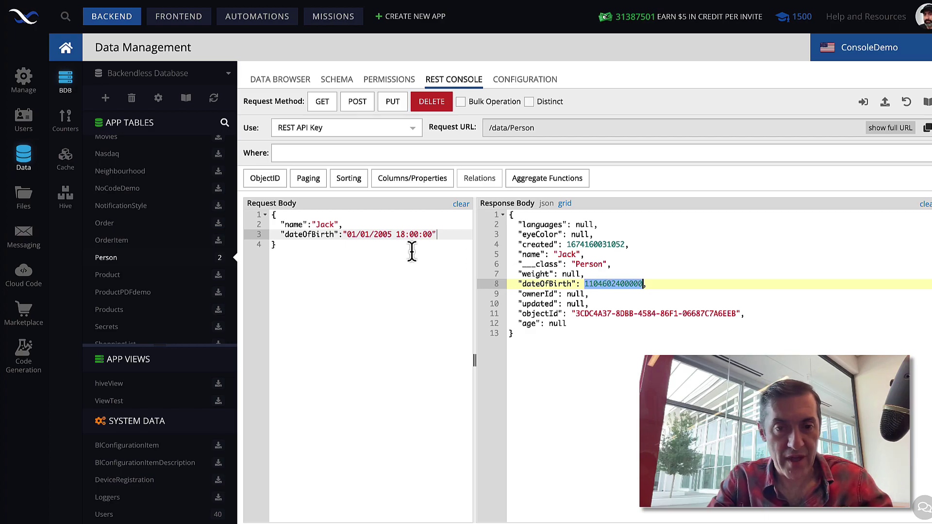
left_click(434, 234)
left_click_drag(434, 234, 344, 234)
key("ctrl+v")
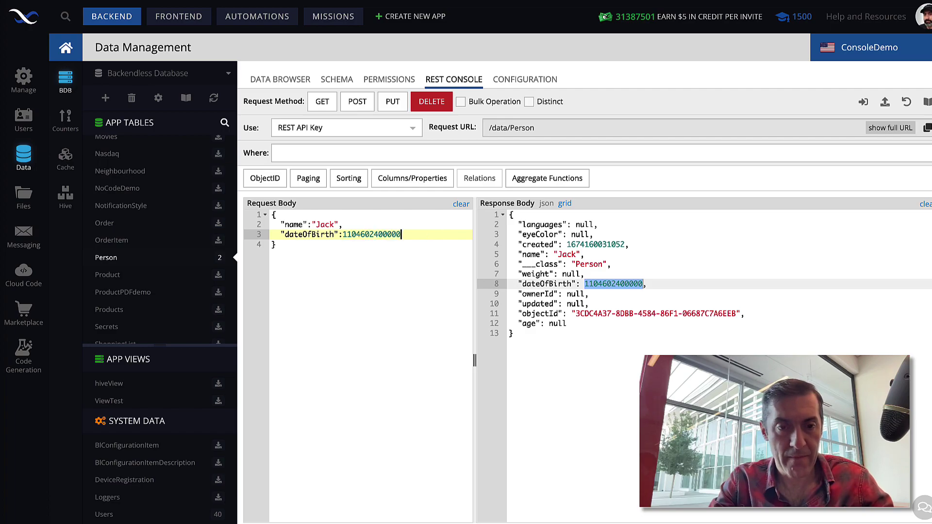
Change the name in the request body to a different first name and send it as a PUT request to create the Person record
left_click(343, 224)
left_click_drag(335, 224, 318, 225)
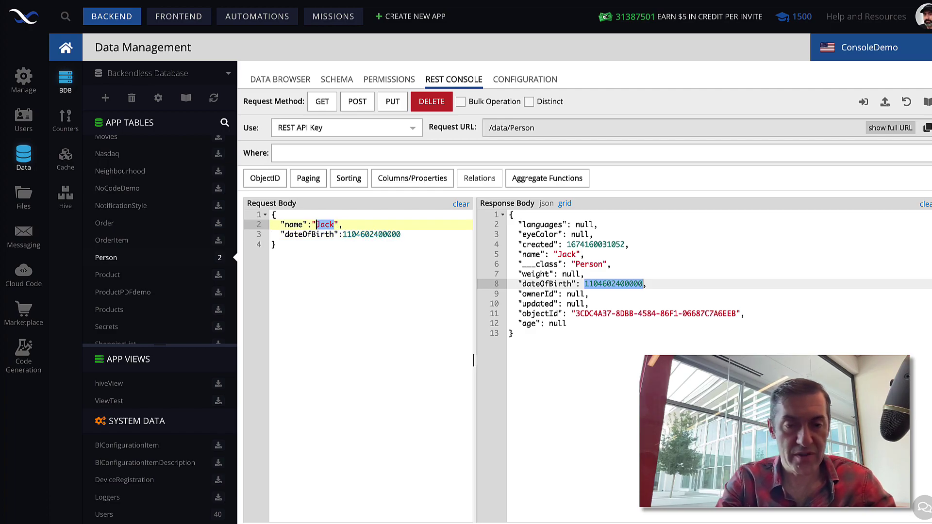
type("J")
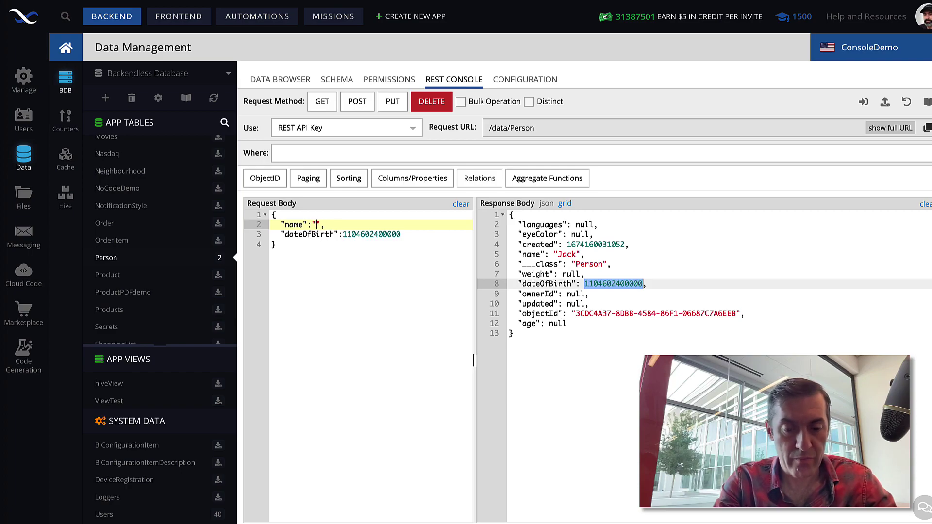
type("Lily")
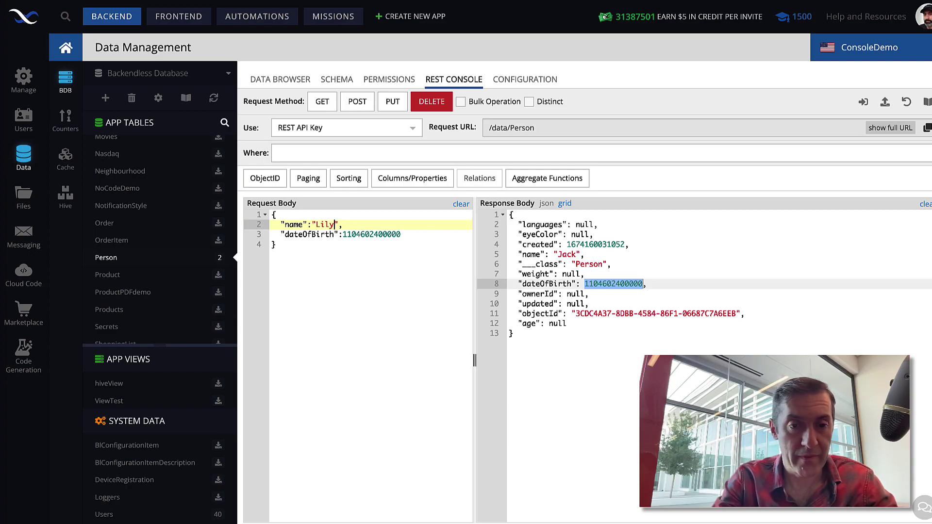
left_click(392, 102)
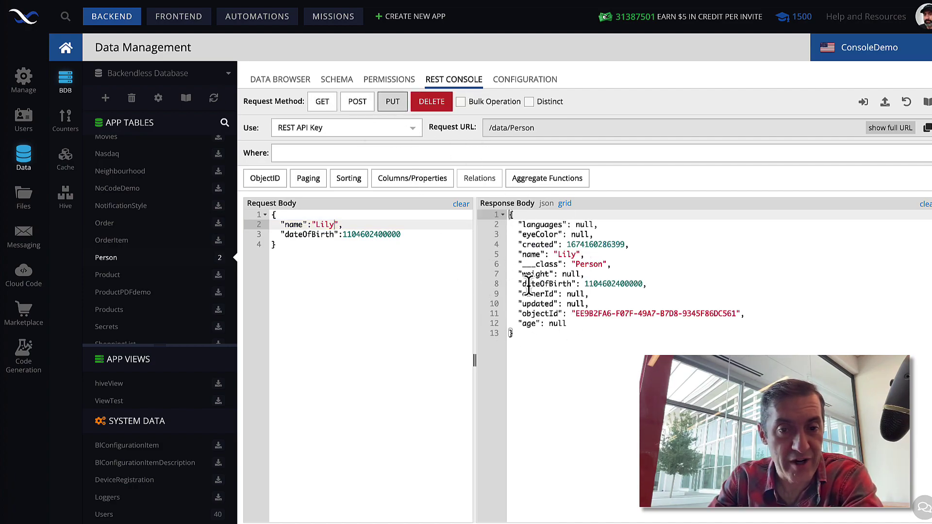
double_click(393, 235)
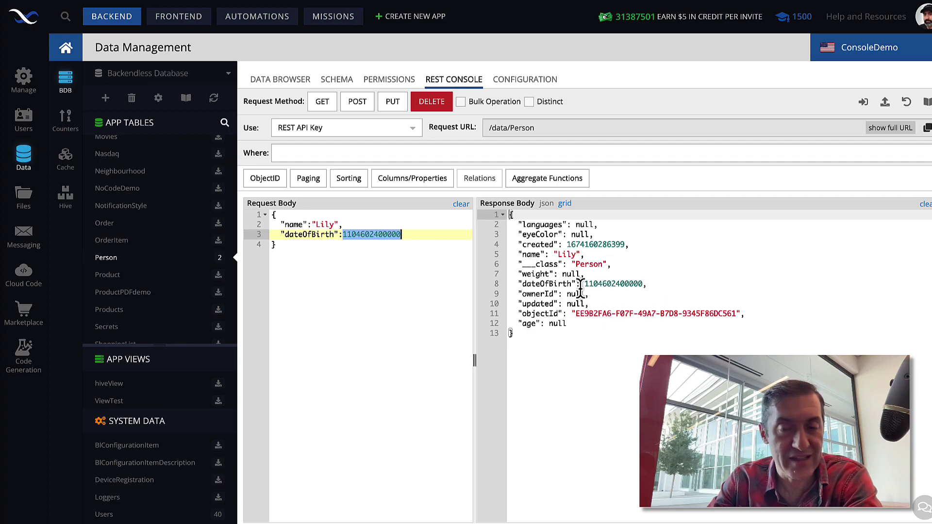
Compare the two REST-created Person records in the data browser by temporarily selecting both rows and displaying dates in UTC
left_click(281, 86)
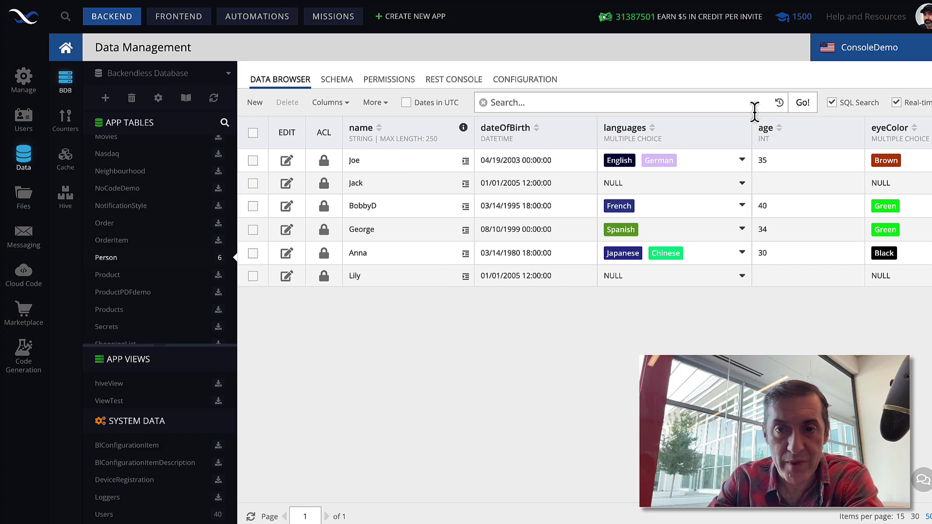
left_click(253, 277)
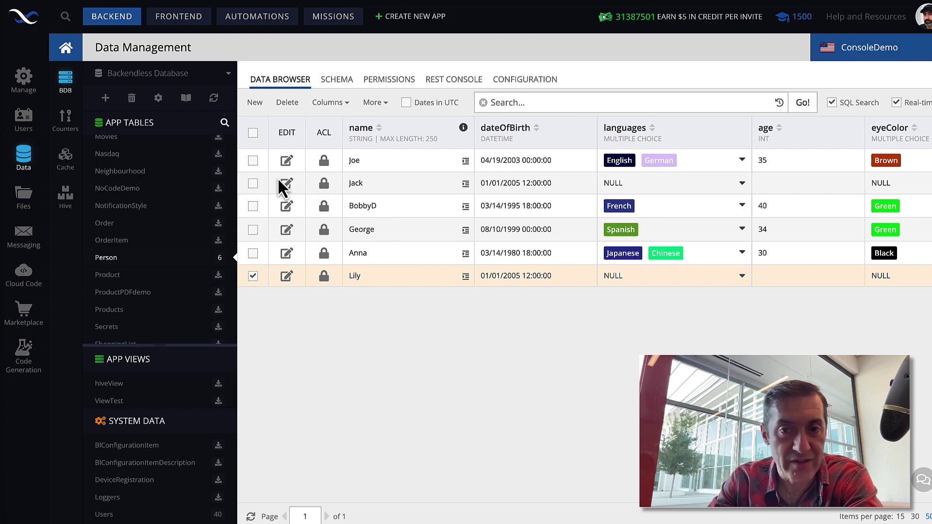
left_click(253, 183)
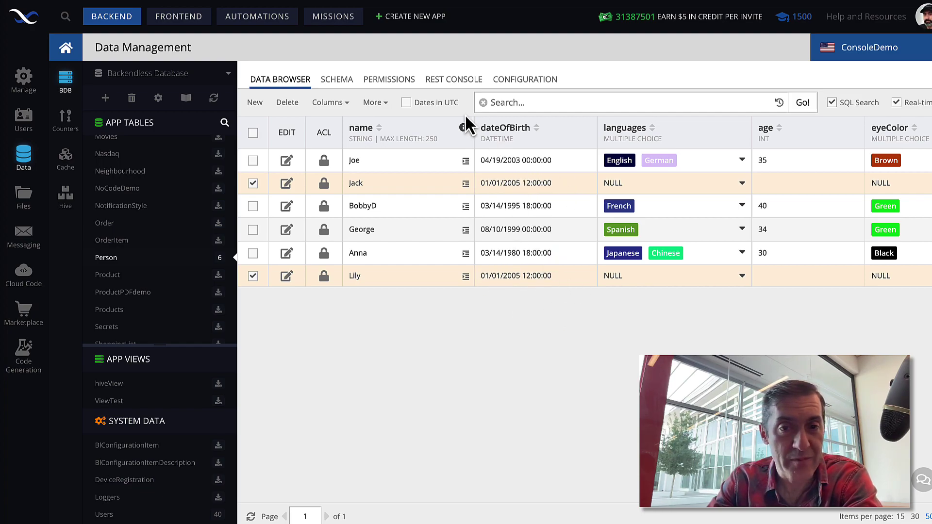
left_click(407, 102)
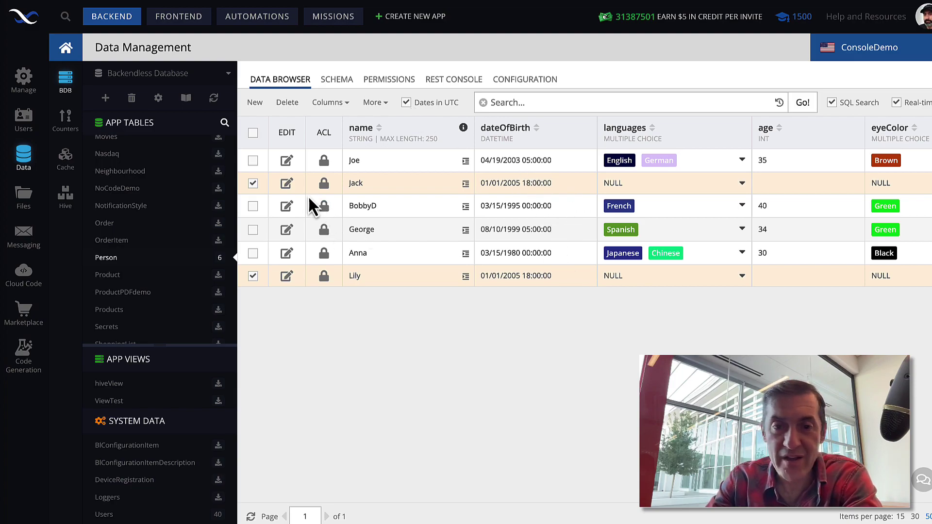
left_click(253, 184)
left_click(253, 276)
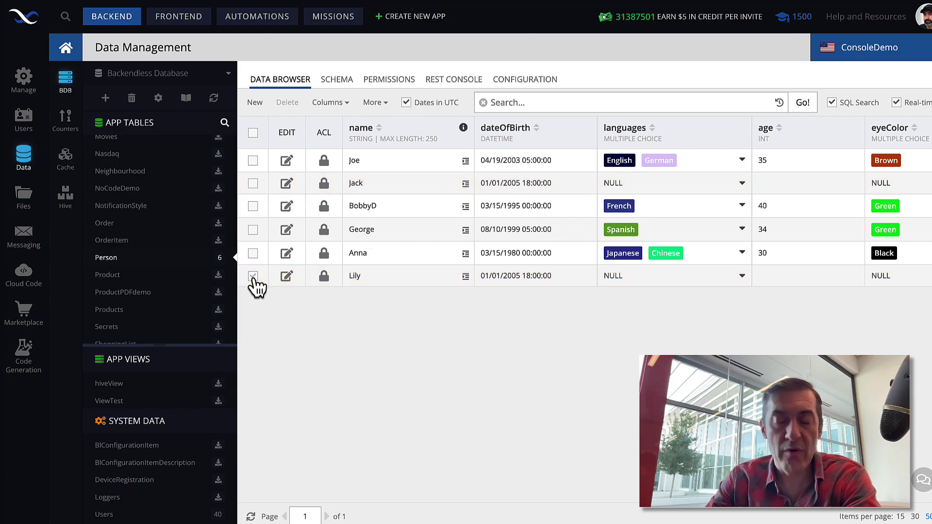